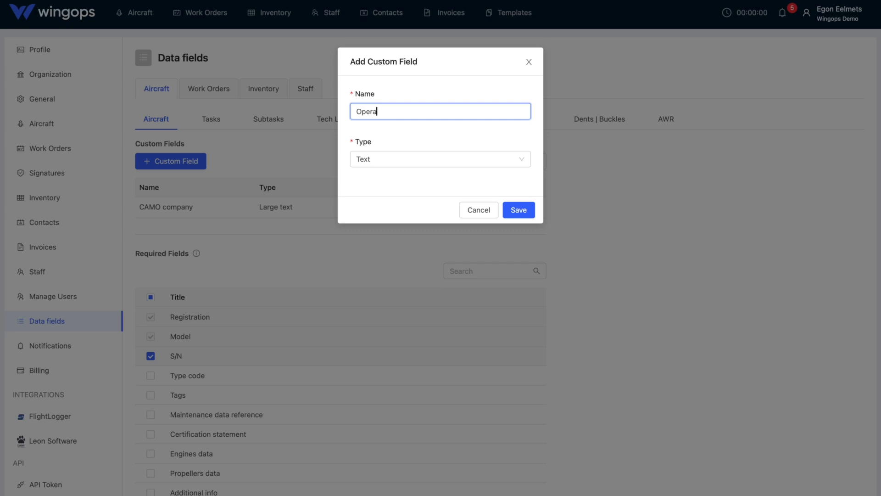
Step: Complete the Operations Type aircraft custom field as Multiple options with choices CAT, ATO and SPO, and save it
click(379, 161)
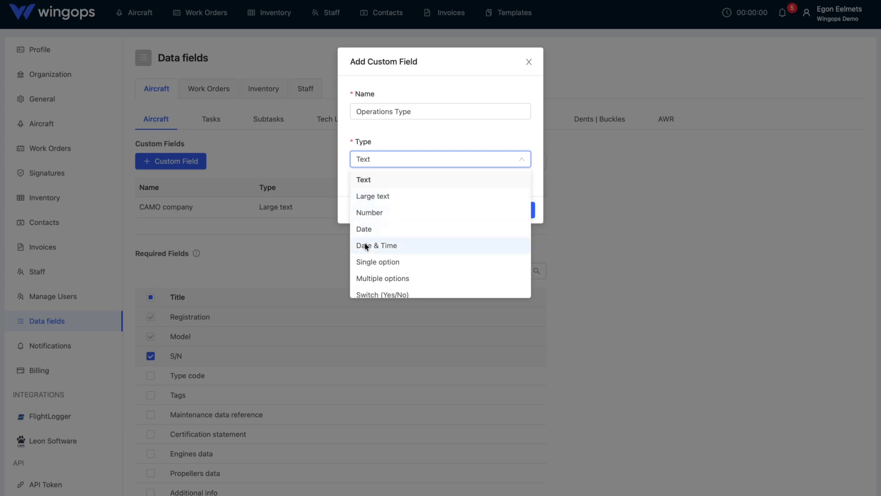
scroll(361, 271, down, 1)
click(370, 275)
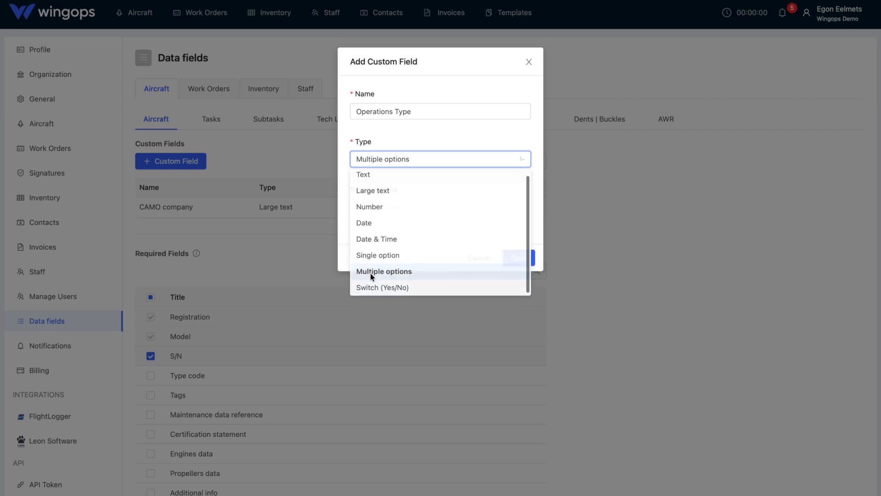
click(427, 207)
text(CAT ATO)
key(Return)
text(SPO)
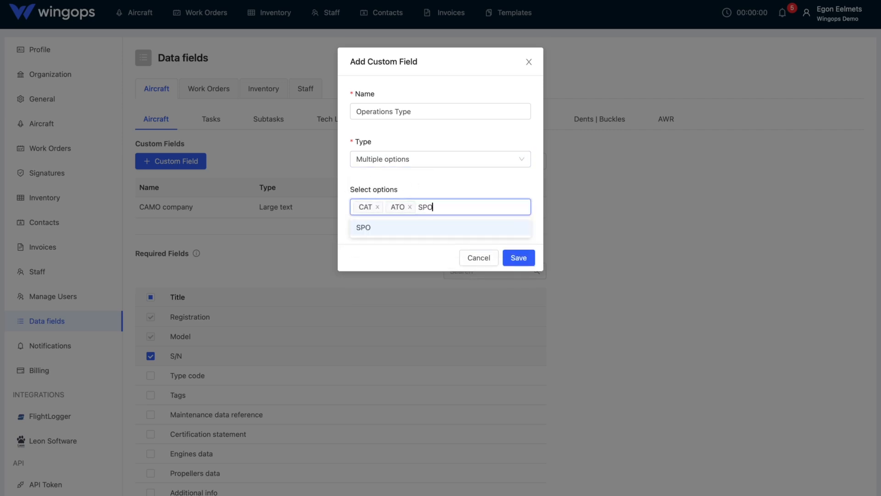
key(Return)
click(446, 175)
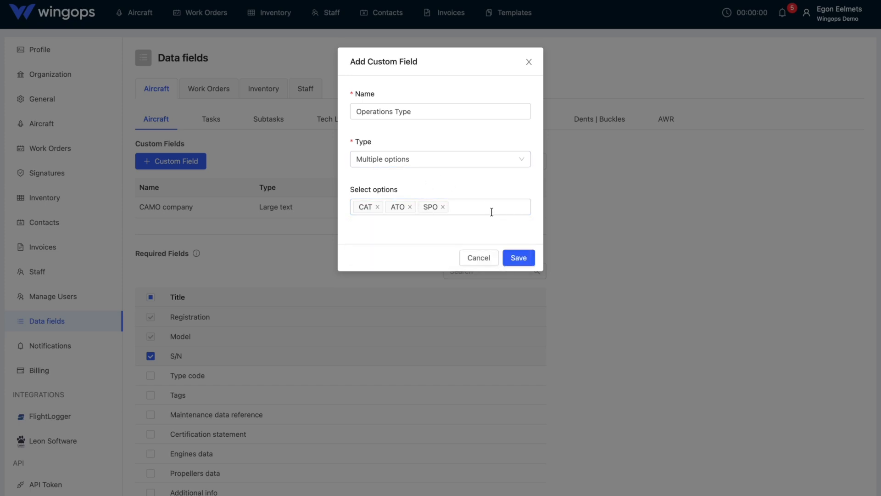
click(519, 259)
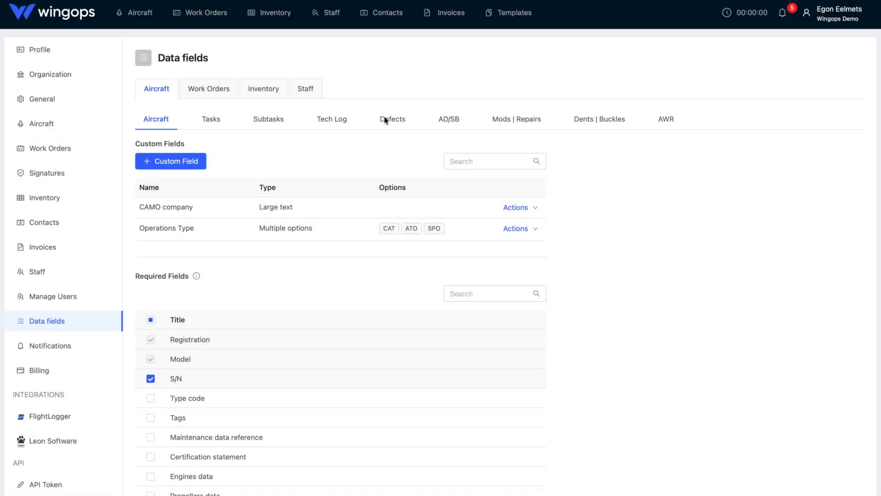
Step: Start a Tech Log custom field named Flight Score, applying only to Flight, with the type Single option
click(331, 120)
click(202, 164)
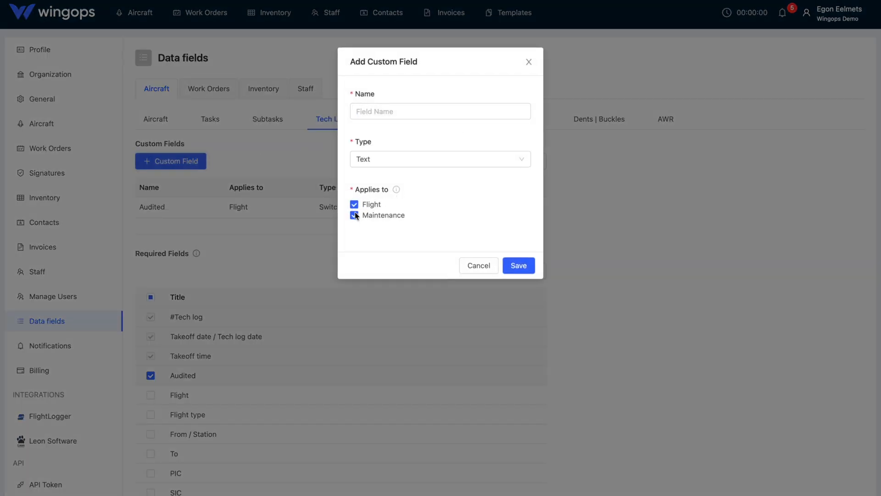
click(379, 113)
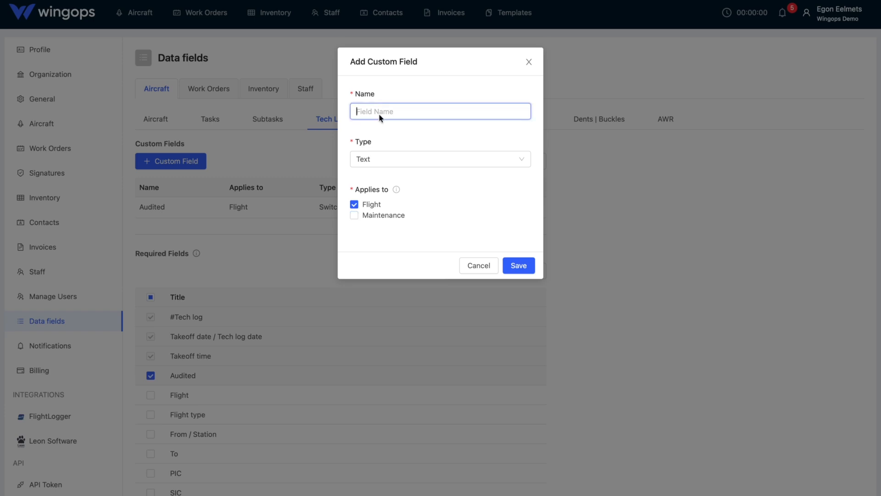
text(FLight Score)
click(375, 159)
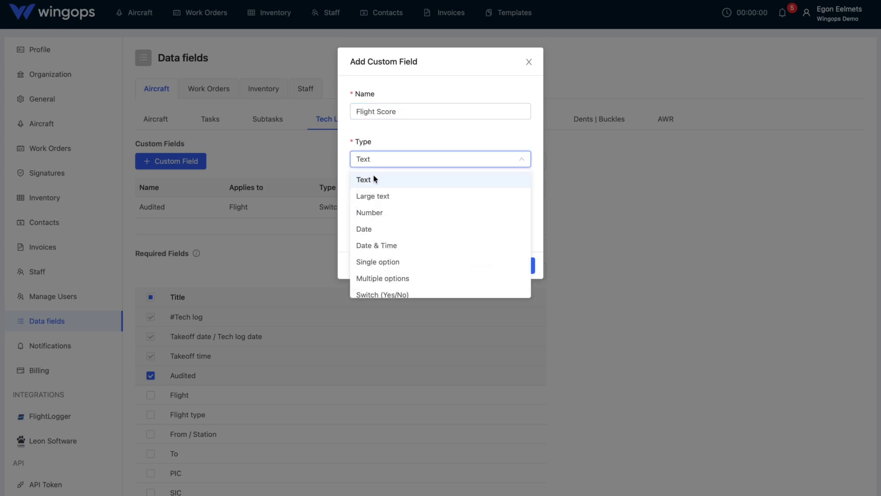
click(388, 263)
Step: Add the options 1, 2, 3, 4 and 5 to the Flight Score field and save it
click(408, 210)
text(1 2)
key(Return)
text(3)
key(Return)
text(4)
key(Return)
text(5)
key(Return)
click(420, 197)
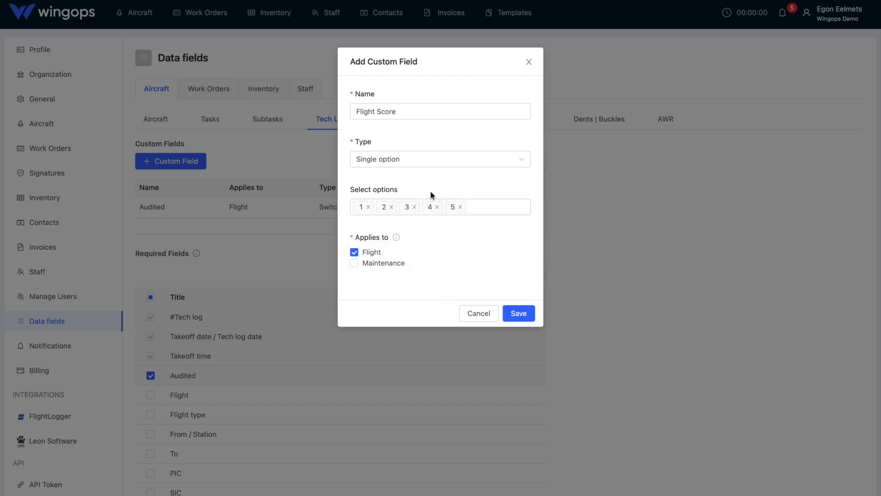
click(517, 315)
Step: Add a Text custom field named "Customer WO ref:" to the work order details, applying to Aircraft and Item, and save it
click(223, 95)
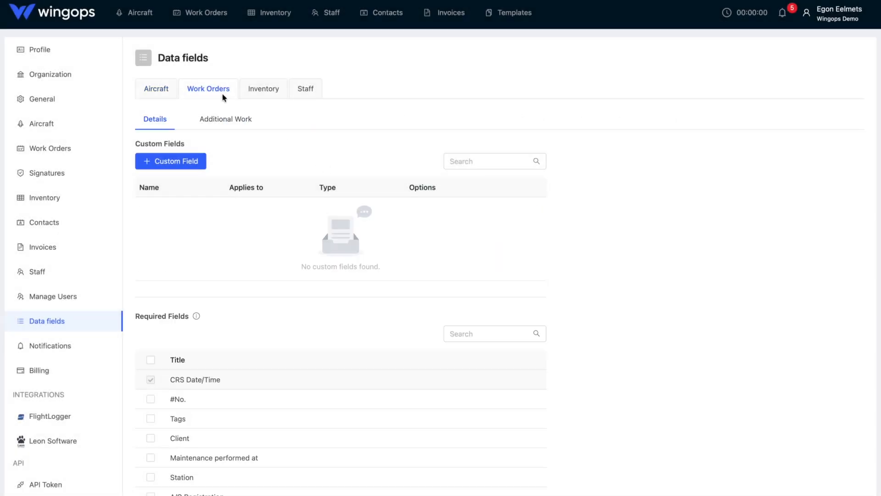
click(192, 162)
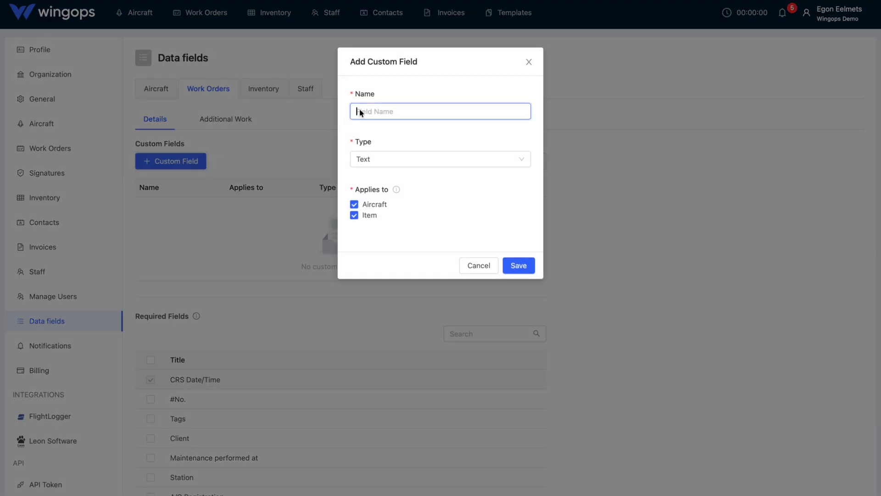
text(Customer WO ref:)
click(370, 164)
click(375, 180)
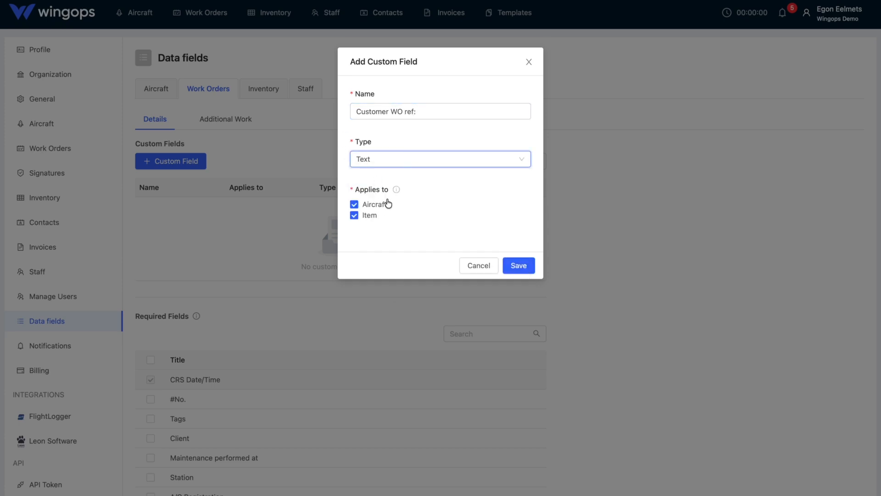
click(518, 265)
Step: Review the custom fields for work order Additional Work and for the inventory Order List
click(238, 125)
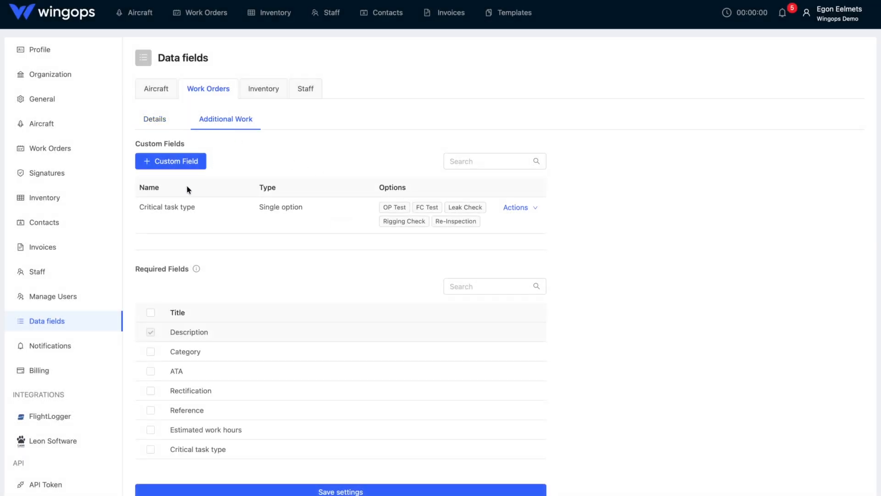
click(255, 90)
click(320, 120)
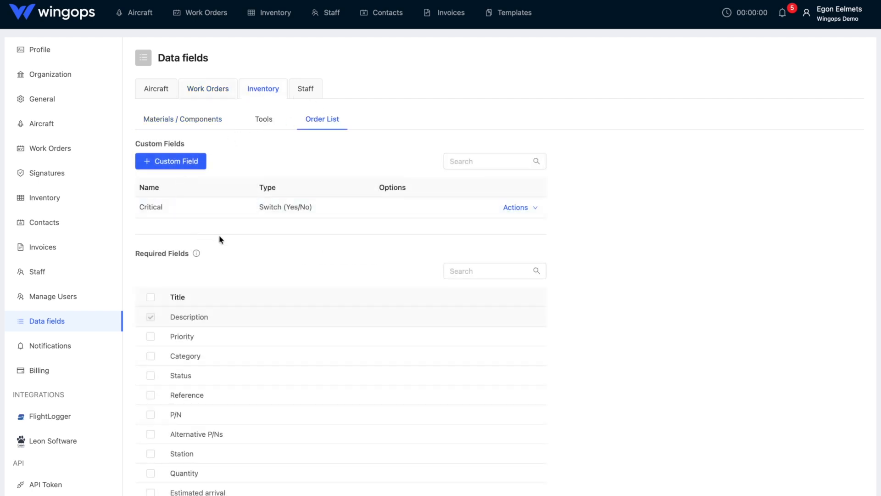
Step: Make Operations Type a required field for aircraft and save the data field settings
click(160, 89)
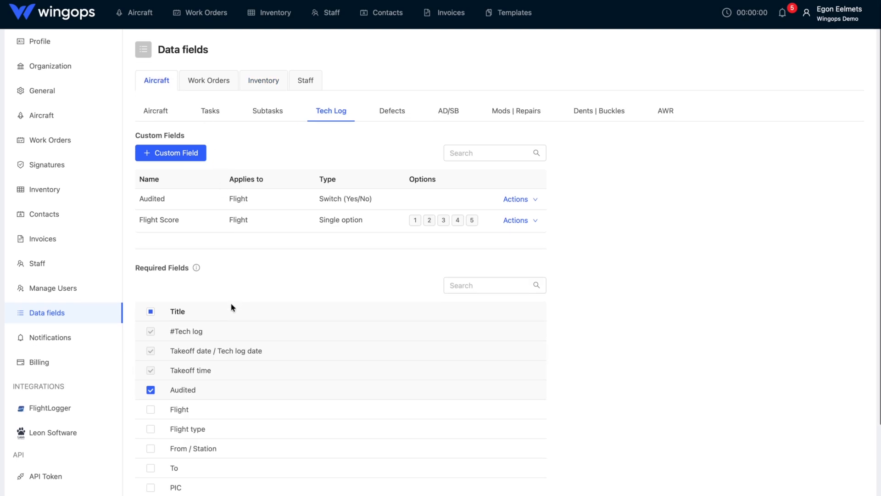
scroll(230, 294, down, 2)
scroll(232, 308, up, 1)
click(161, 91)
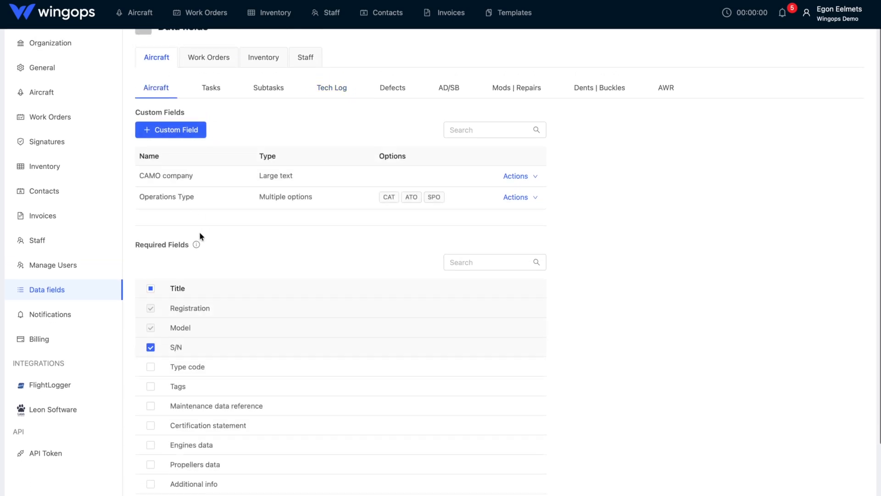
scroll(208, 274, down, 2)
scroll(198, 347, down, 1)
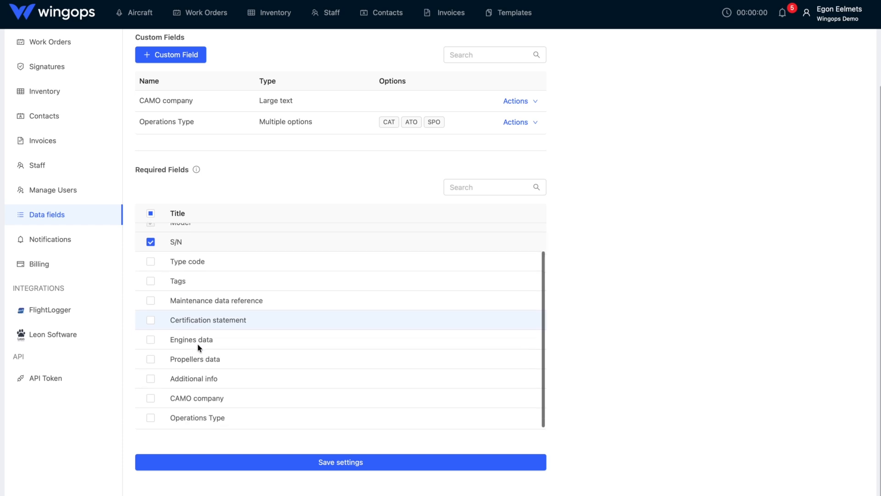
click(151, 420)
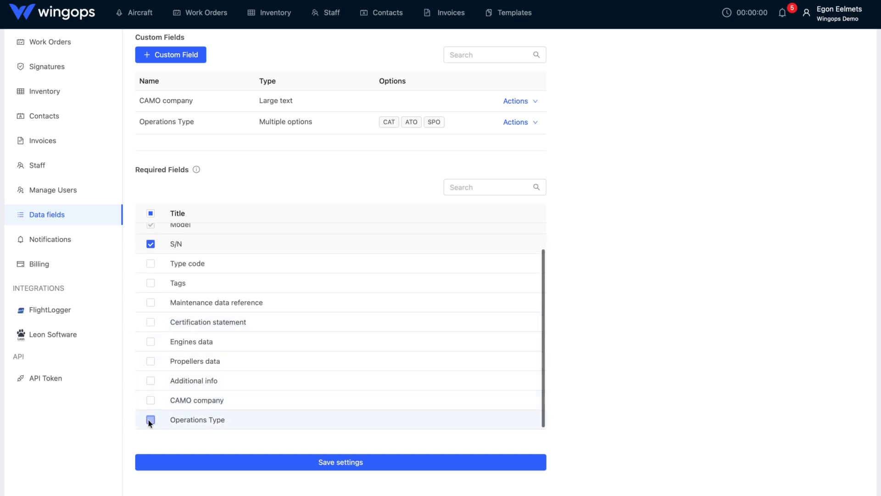
click(185, 462)
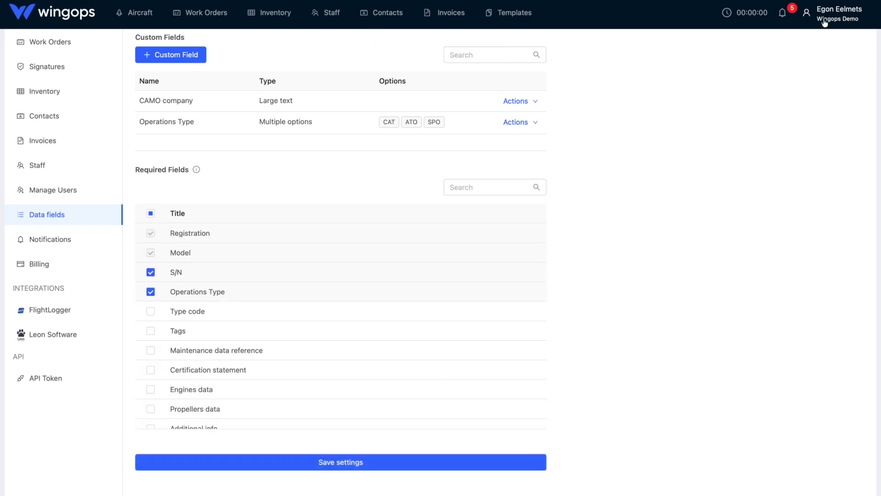
Step: Add the Operations Type column to the aircraft list, placed directly after Max. limit / remaining, and save the table layout
click(133, 15)
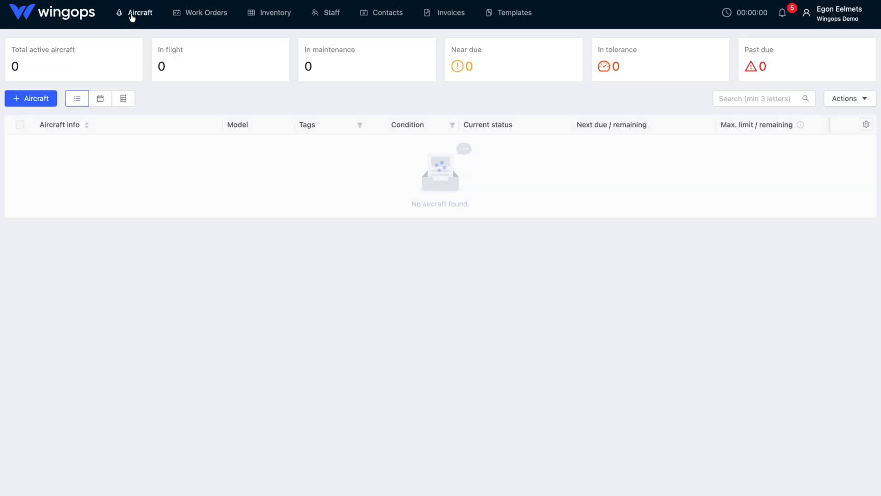
scroll(241, 210, right, 1)
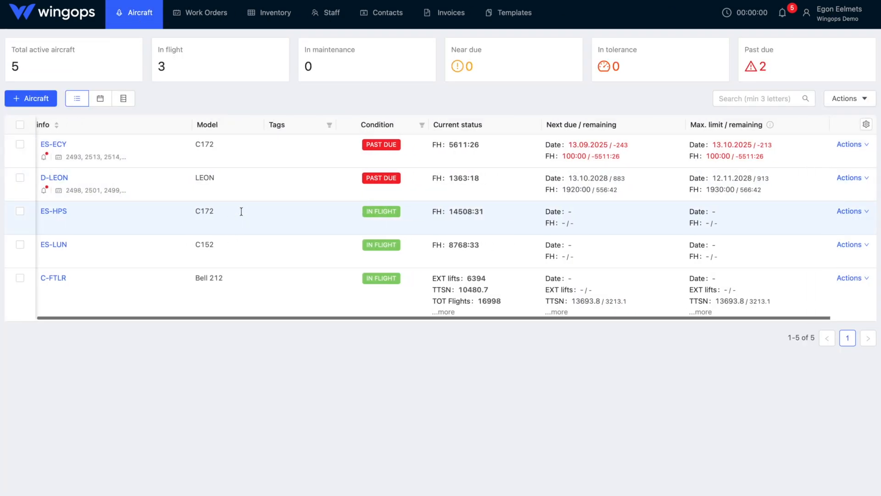
click(867, 124)
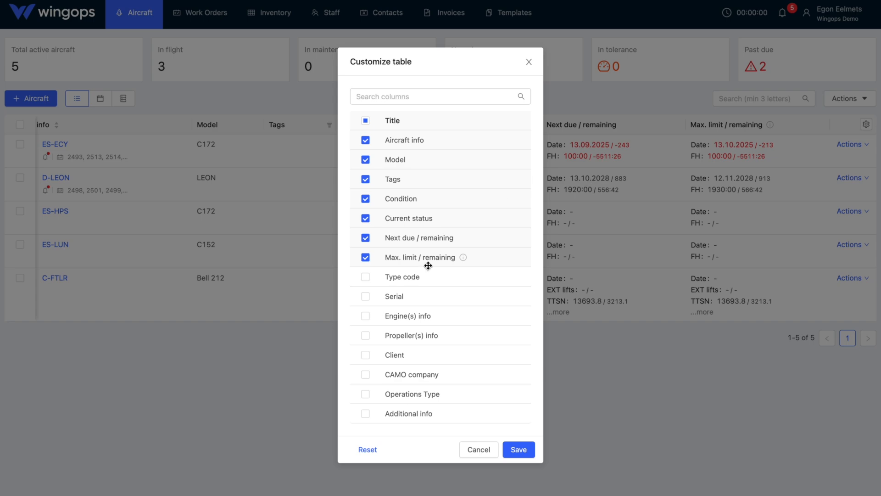
click(366, 395)
drag(467, 399, 482, 277)
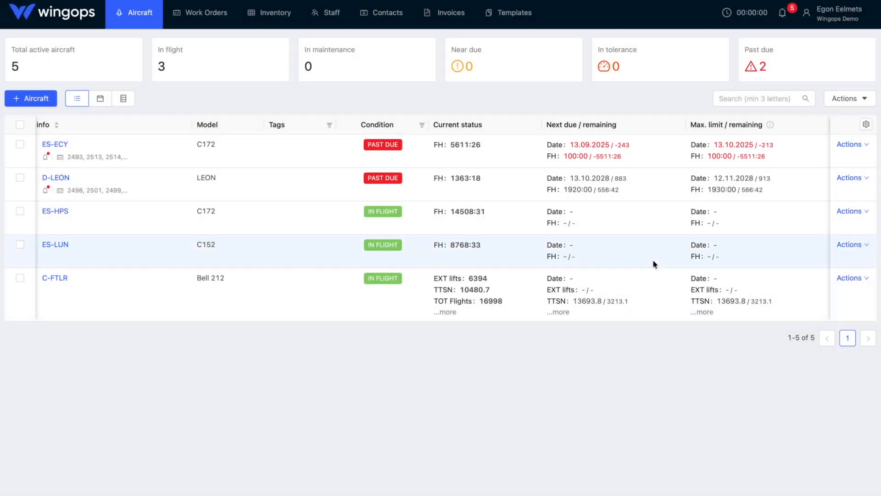
Step: Edit aircraft ES-ECY to set its Operations Type to CAT and ATO, and save it
scroll(653, 260, right, 3)
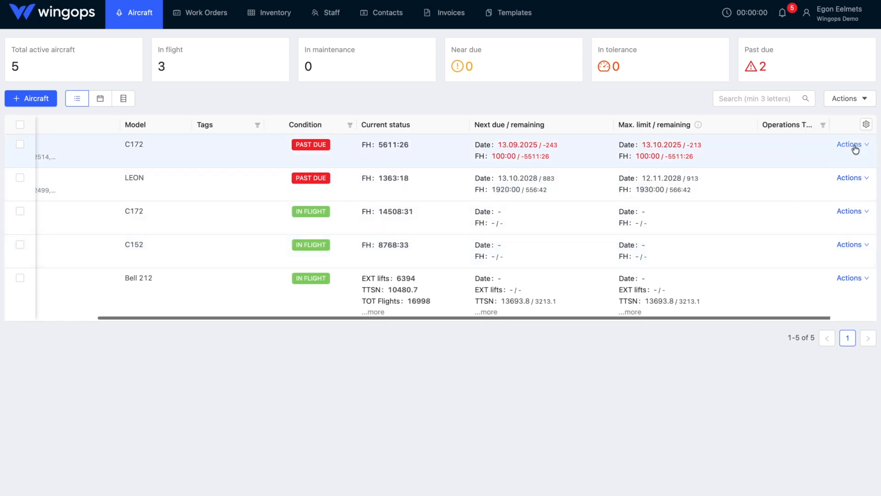
mouse_move(855, 150)
click(814, 160)
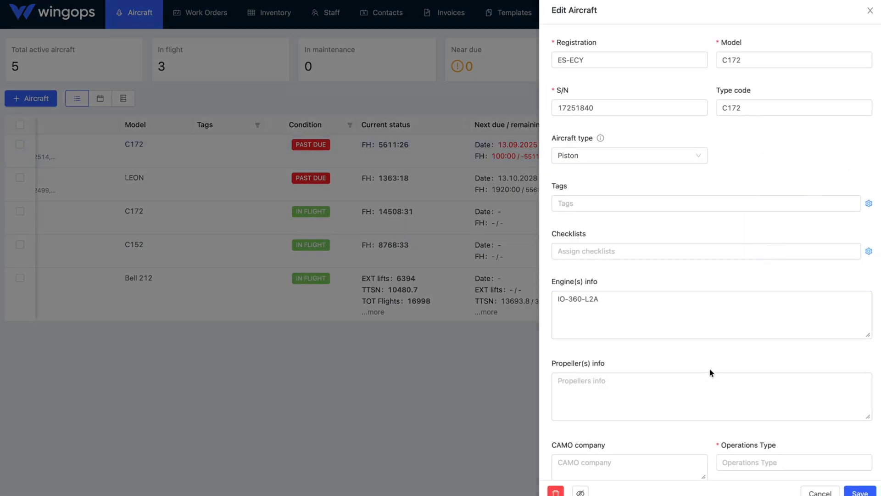
scroll(710, 372, down, 3)
click(751, 300)
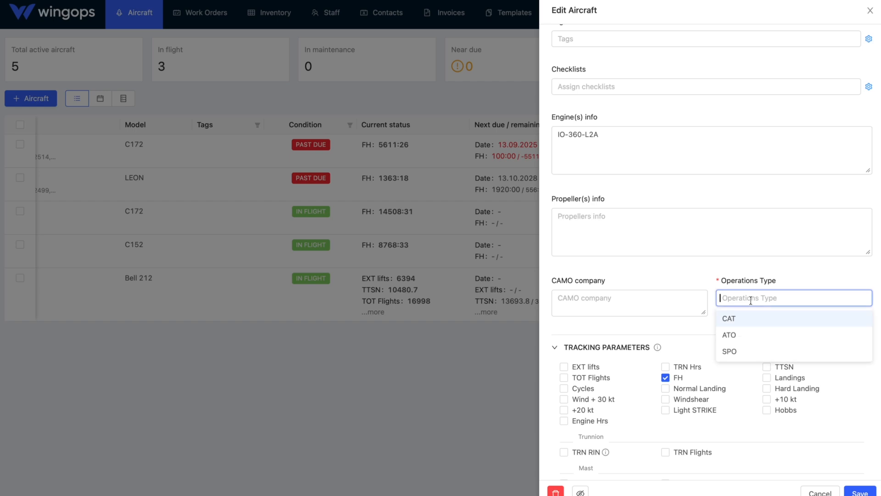
click(740, 319)
click(732, 335)
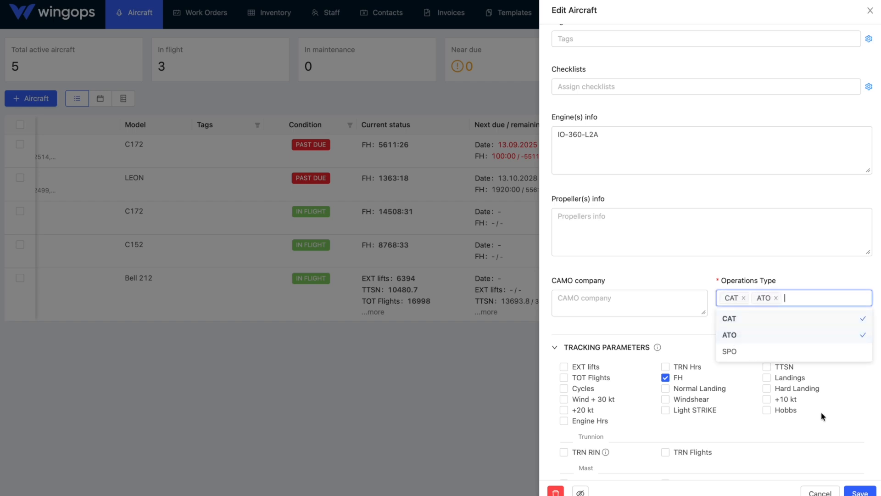
click(855, 493)
Step: Edit aircraft D-LEON to set its Operations Type to ATO, and save it
click(853, 178)
click(843, 194)
scroll(677, 407, down, 2)
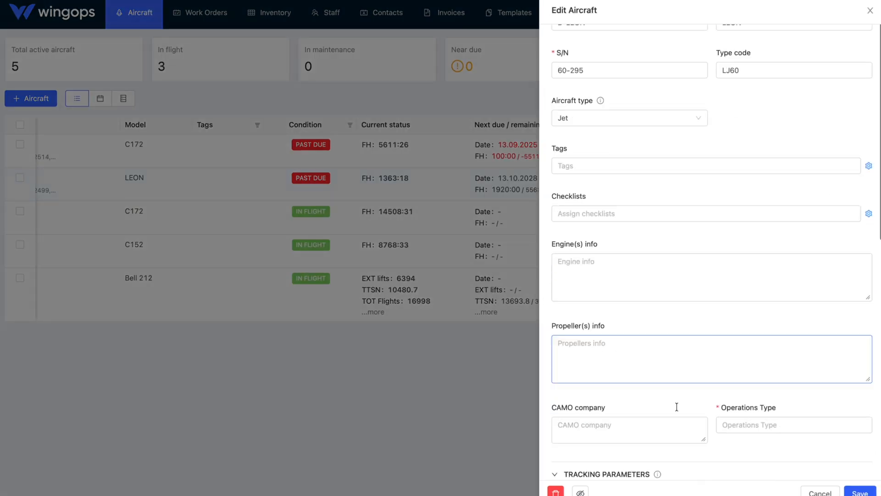
scroll(676, 406, down, 2)
click(734, 357)
click(733, 392)
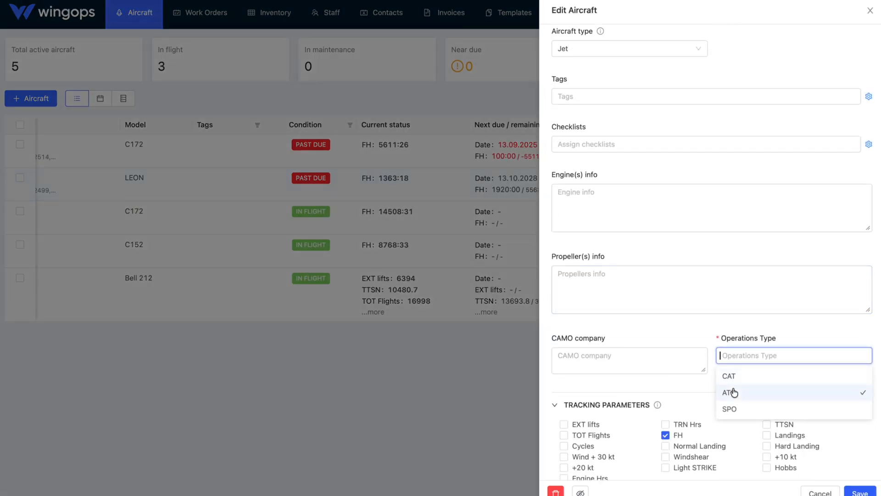
click(860, 492)
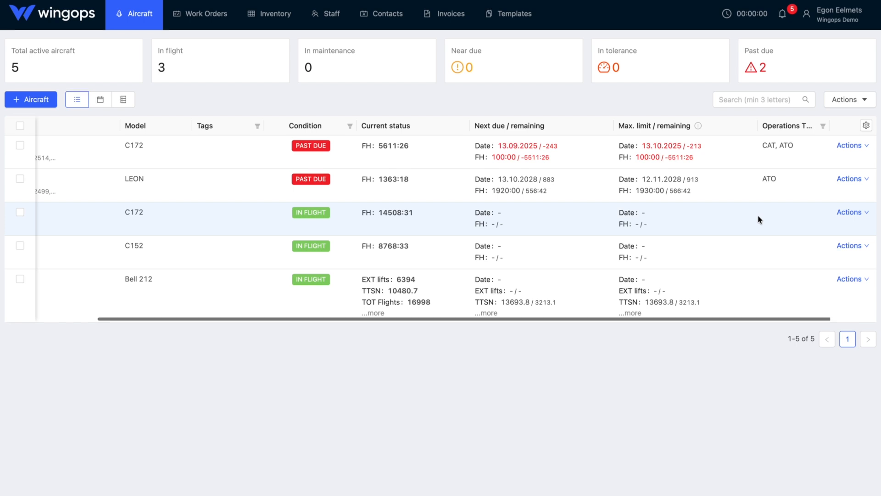
Step: Filter the aircraft list by Operations Type CAT, and change the filter to include ATO
click(851, 105)
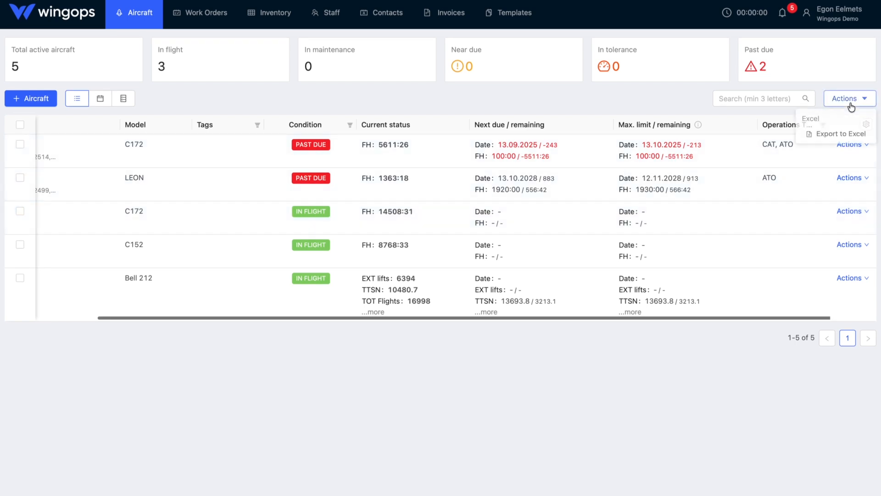
click(822, 125)
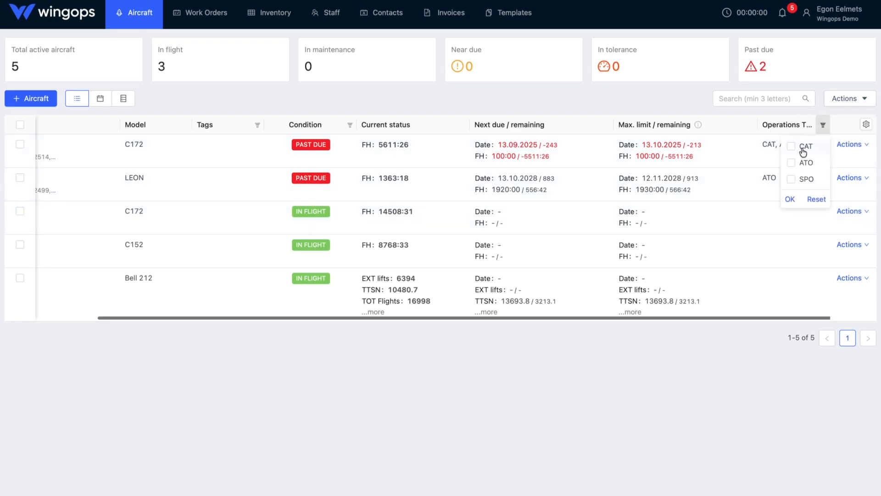
click(791, 147)
click(790, 200)
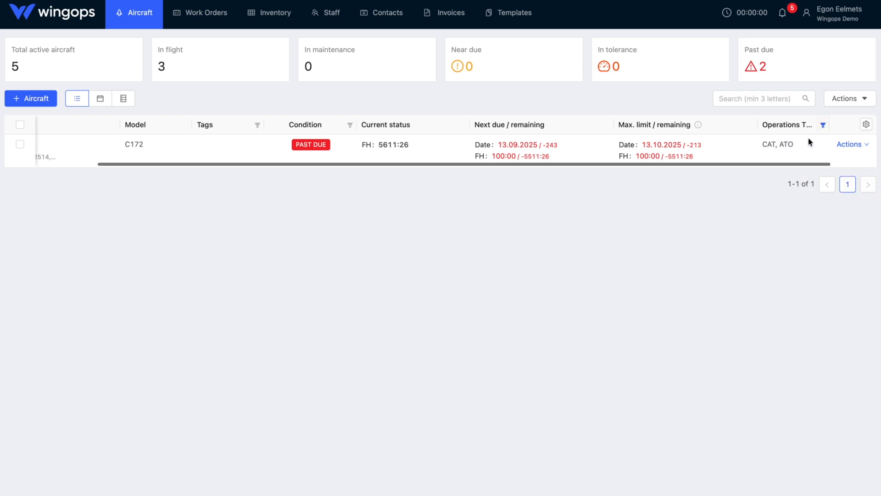
click(823, 125)
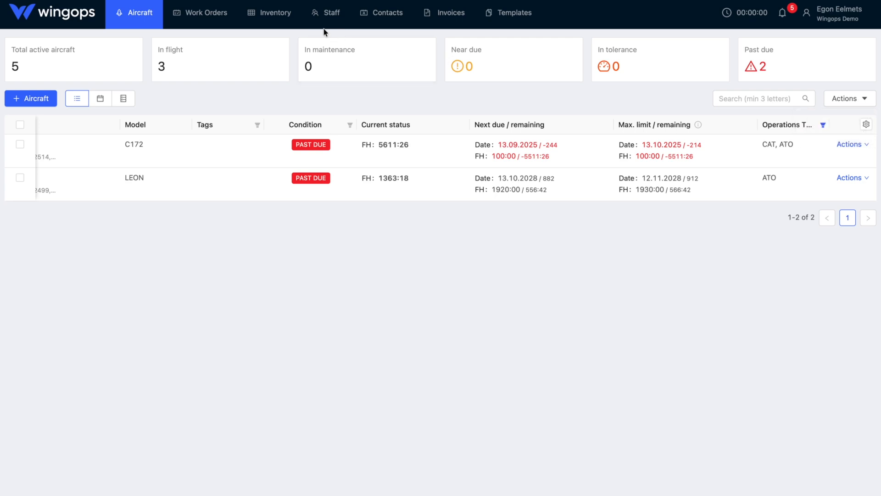
Step: Open the Work Orders list and view its export options, such as the PDF report and Export to Excel
click(215, 16)
click(840, 99)
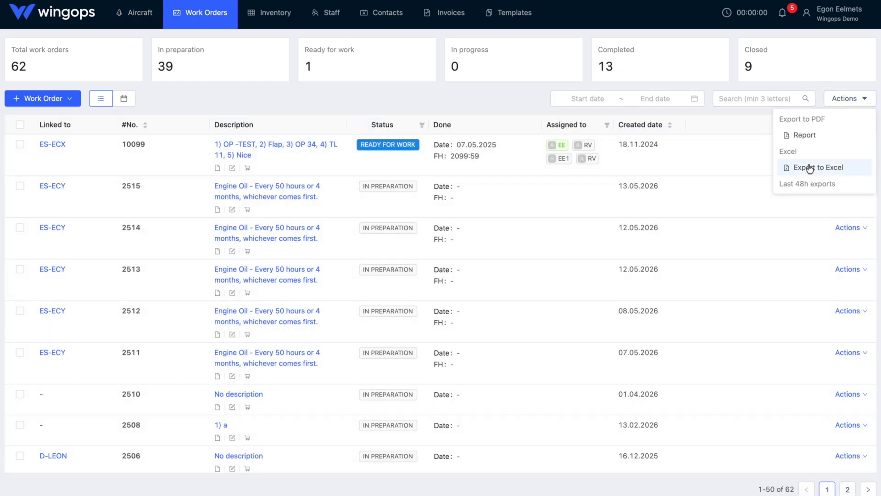
Step: Open the tasks of aircraft ES-ECY and load the Excel file of tasks into Import from Excel
click(129, 14)
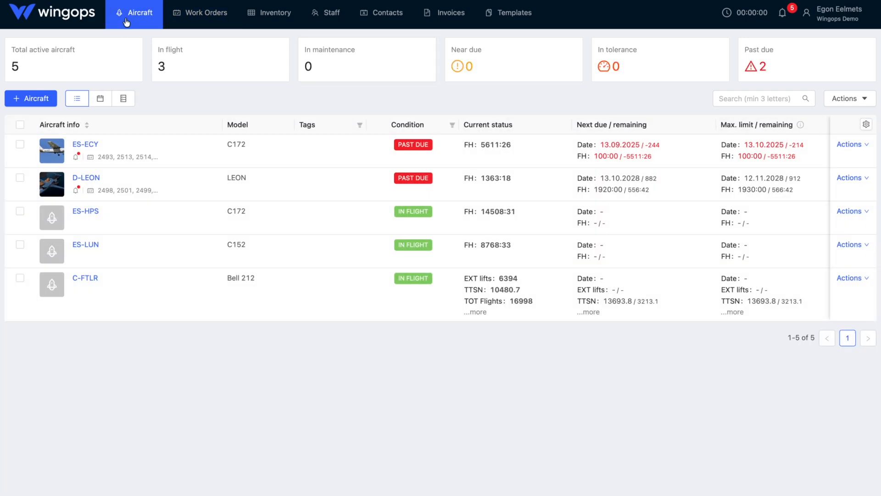
click(77, 145)
click(229, 102)
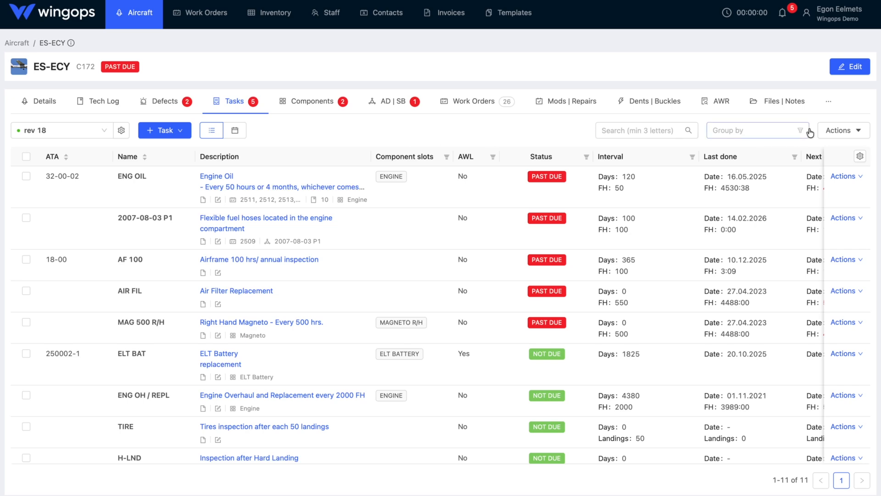
click(829, 131)
click(789, 233)
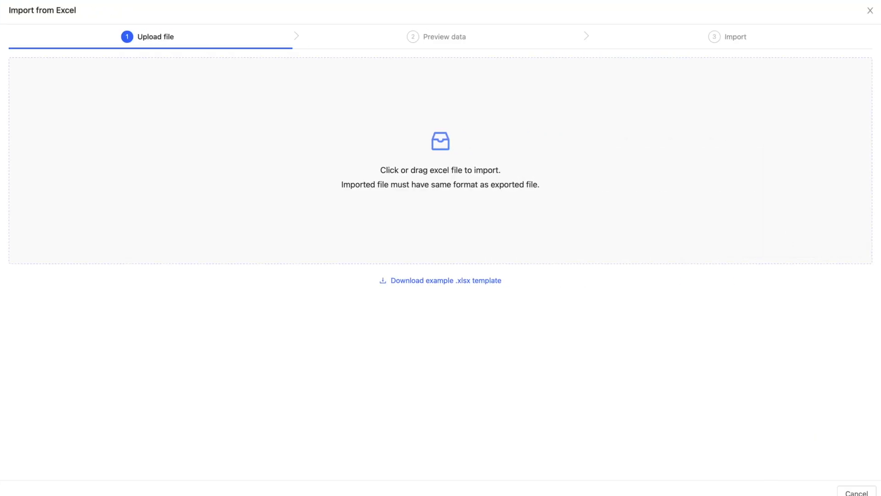
drag(877, 107, 657, 123)
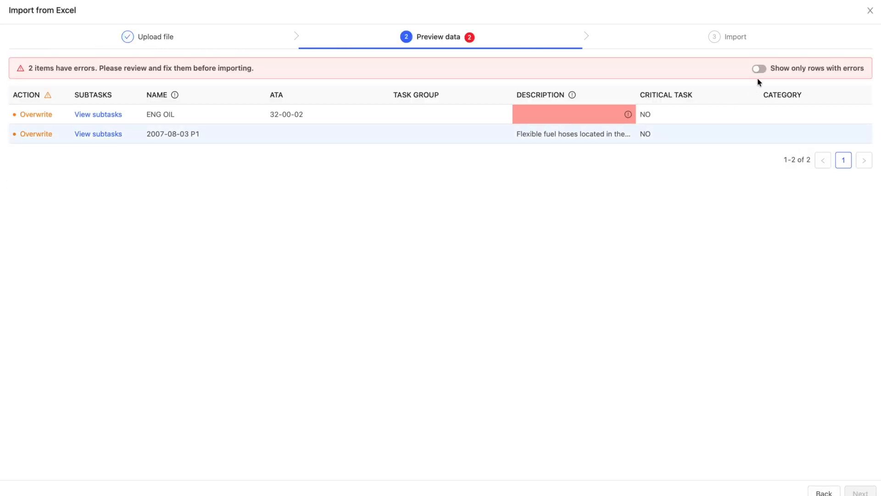
Step: Limit the import preview to rows with errors, examine the flagged cells across the columns, and turn the error filter off again
click(758, 69)
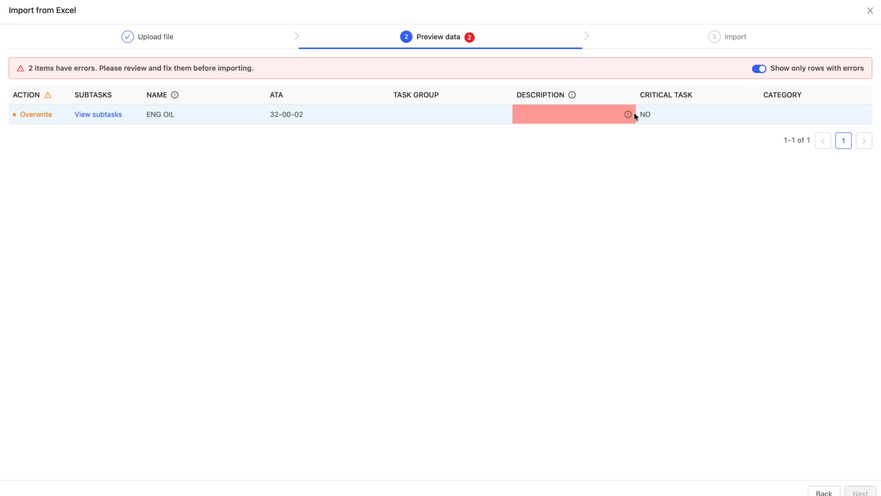
mouse_move(629, 114)
scroll(629, 113, right, 10)
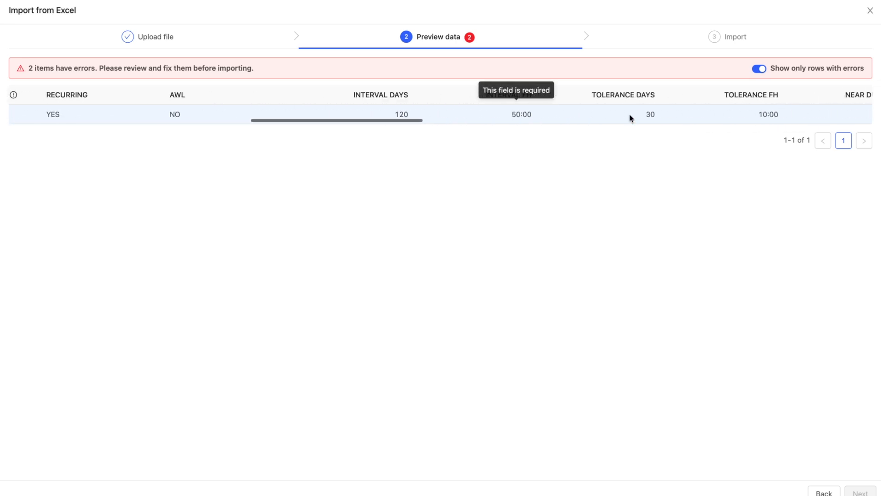
scroll(630, 118, right, 15)
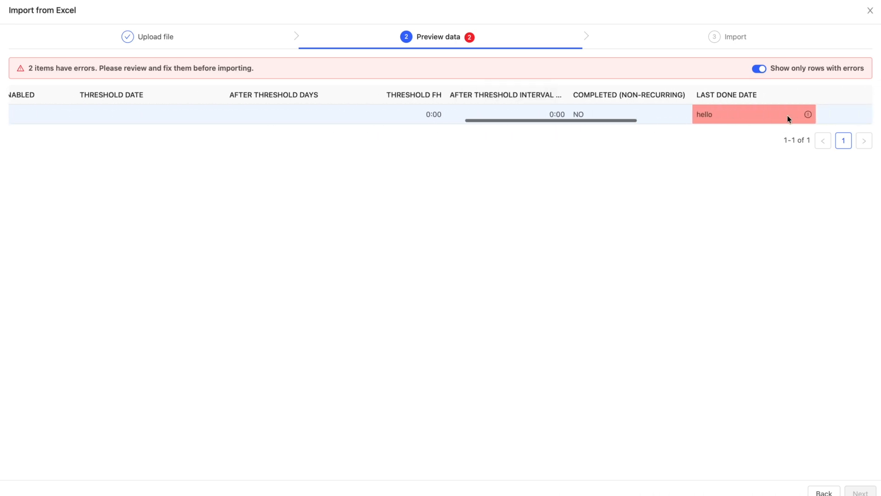
click(760, 71)
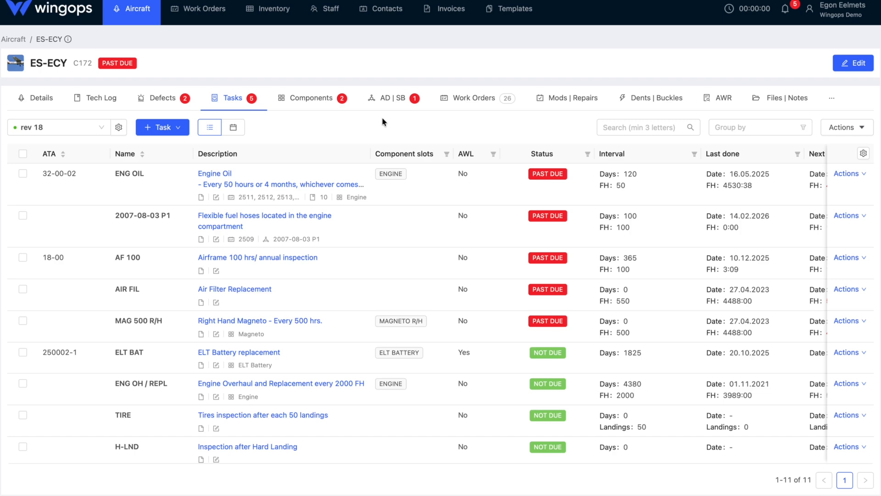
Step: Add Task 1 (NLG inspection) from the TEST template to the ES-ECY task list
click(151, 131)
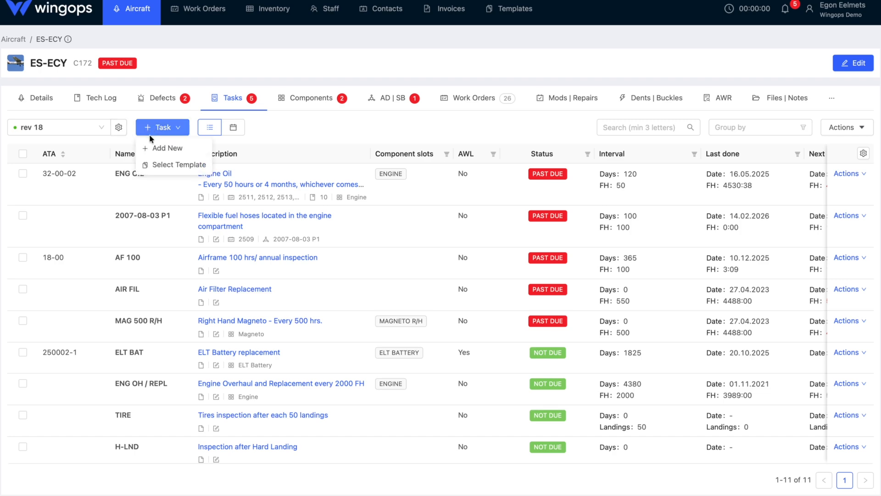
click(156, 159)
click(96, 44)
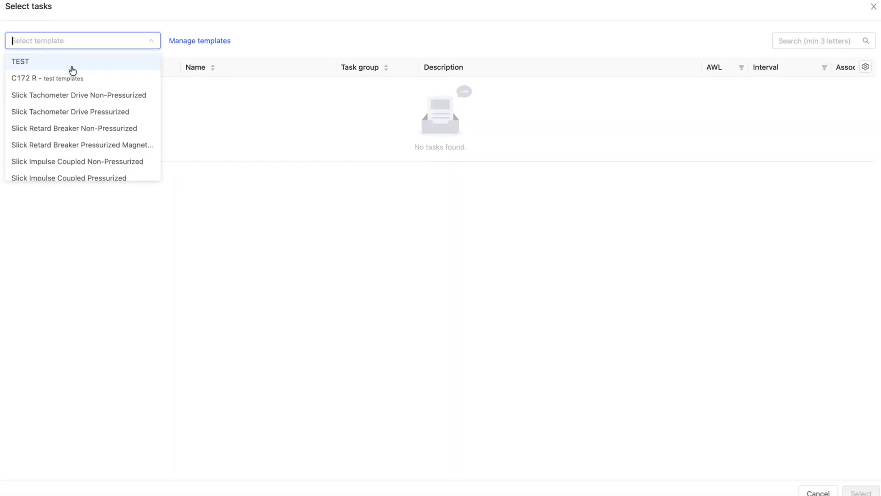
click(68, 71)
click(21, 87)
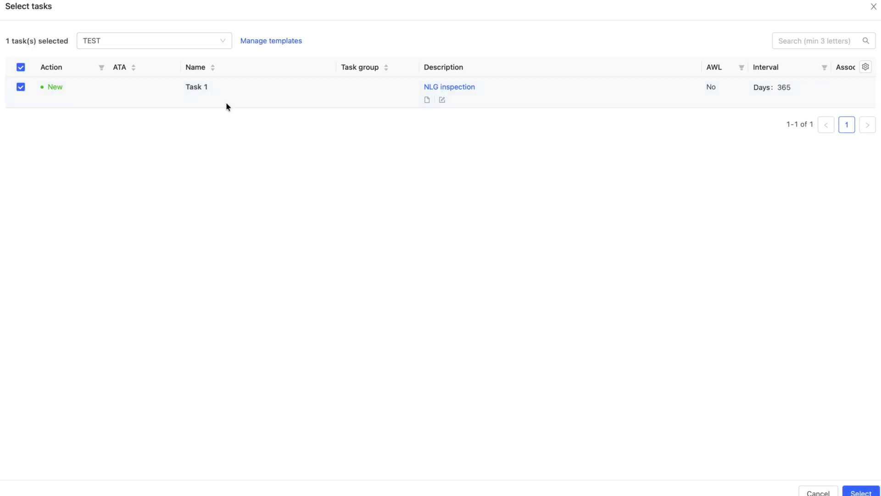
click(860, 492)
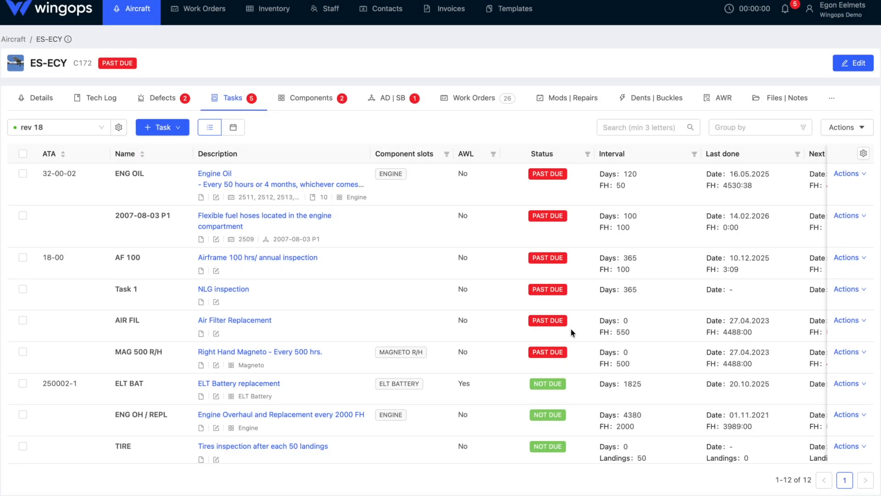
Step: Search the tasks for "nlg" and mark the NLG inspection task as inactive with the reason "incorrect"
click(639, 127)
text(nlg)
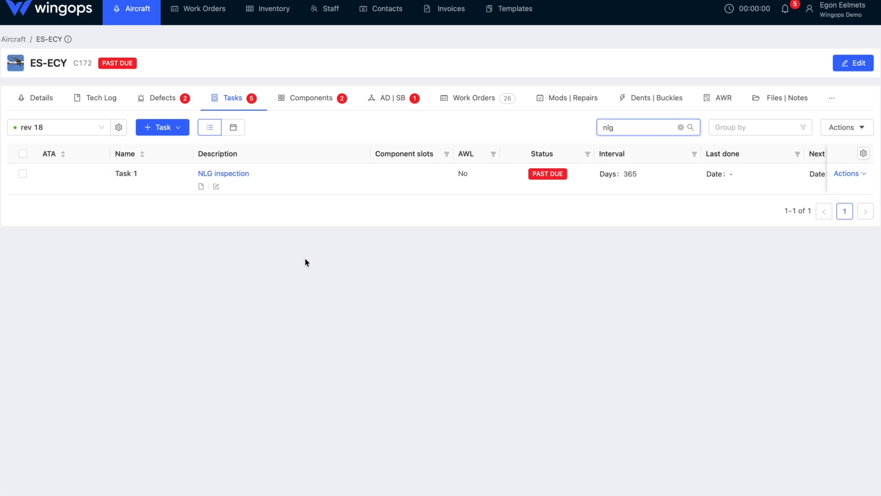
scroll(515, 175, right, 5)
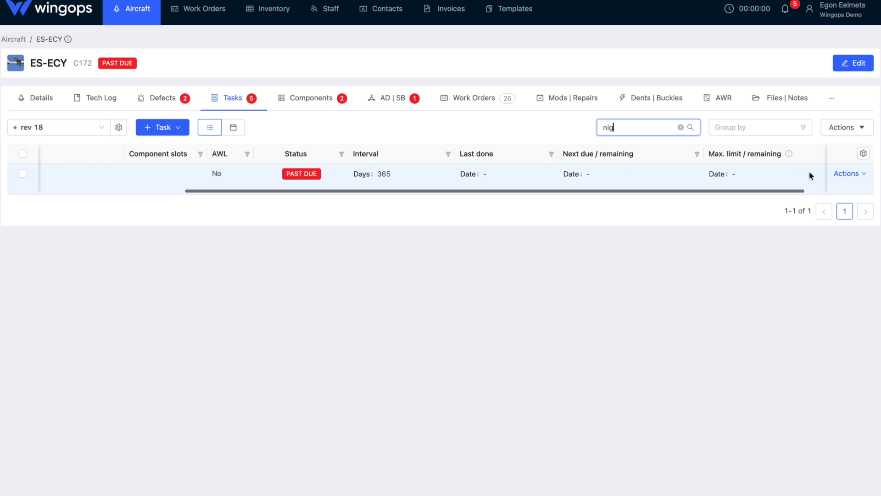
click(847, 174)
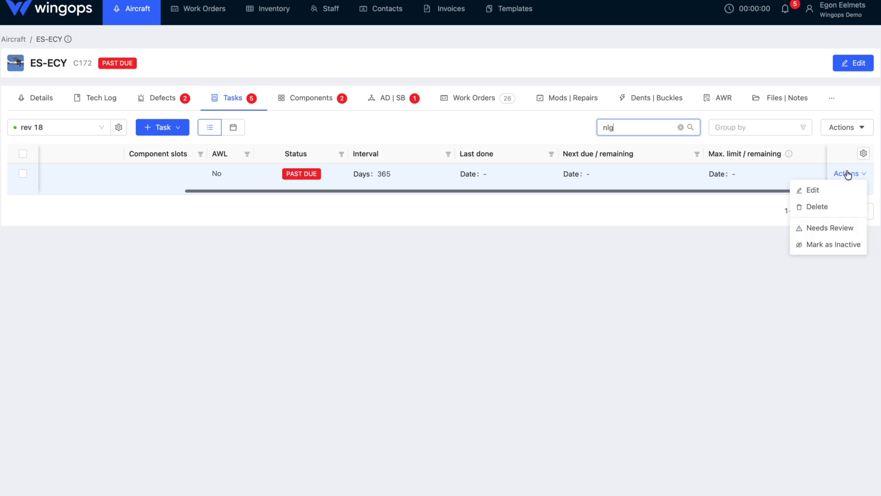
click(817, 248)
click(478, 92)
text(incorrect)
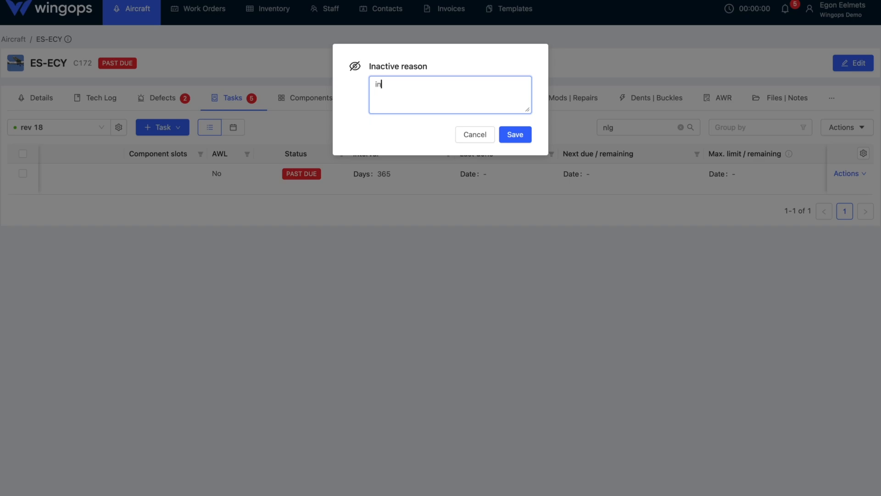
click(516, 134)
mouse_move(309, 173)
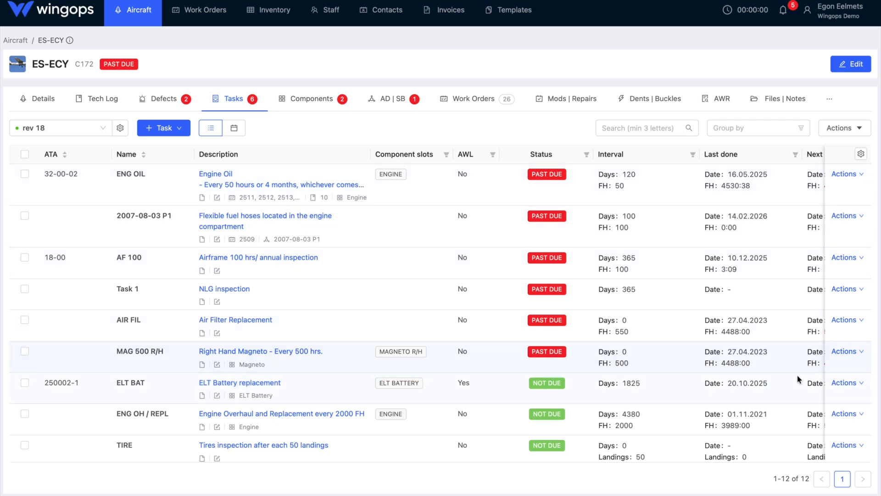
Step: Edit the ELT BAT task's description so that "replacement" starts on a new line after "ELT Battery", and save it
click(837, 384)
click(822, 398)
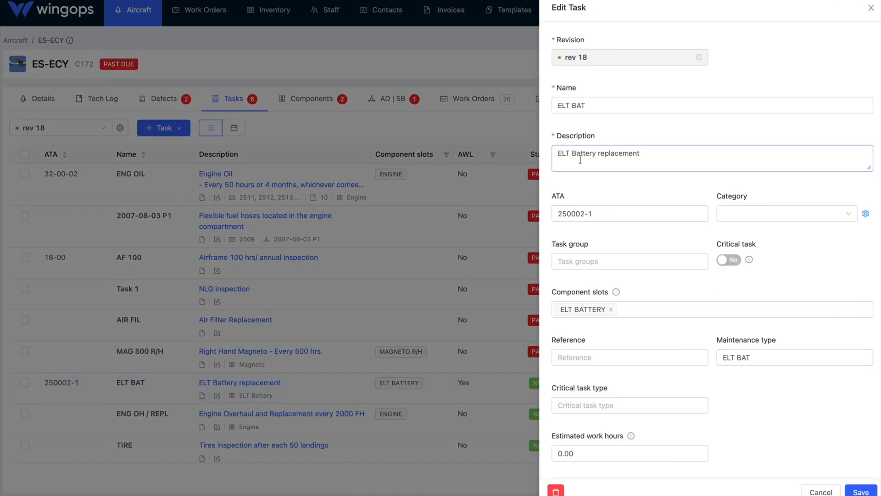
click(597, 153)
key(Return)
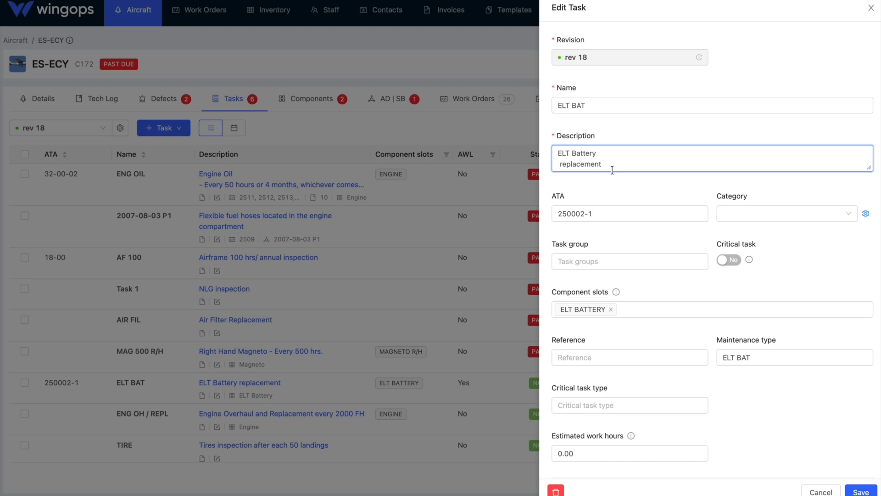
click(861, 492)
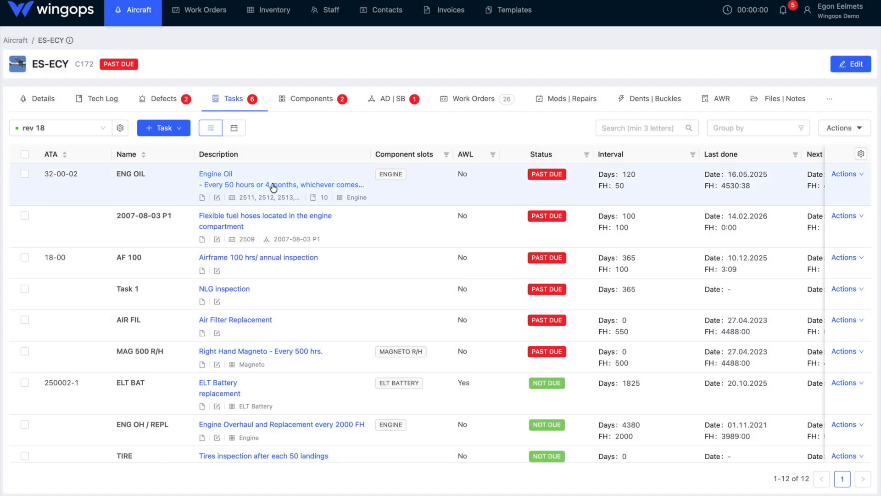
Step: In the ENG OIL task, bulk-edit all subtasks to require both Mechanic and Inspector signatures, and save
click(275, 184)
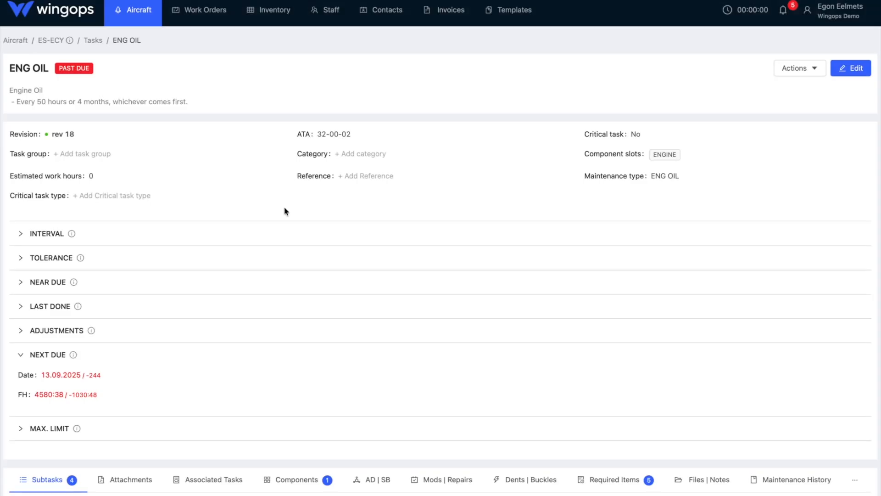
scroll(301, 386, down, 5)
click(26, 272)
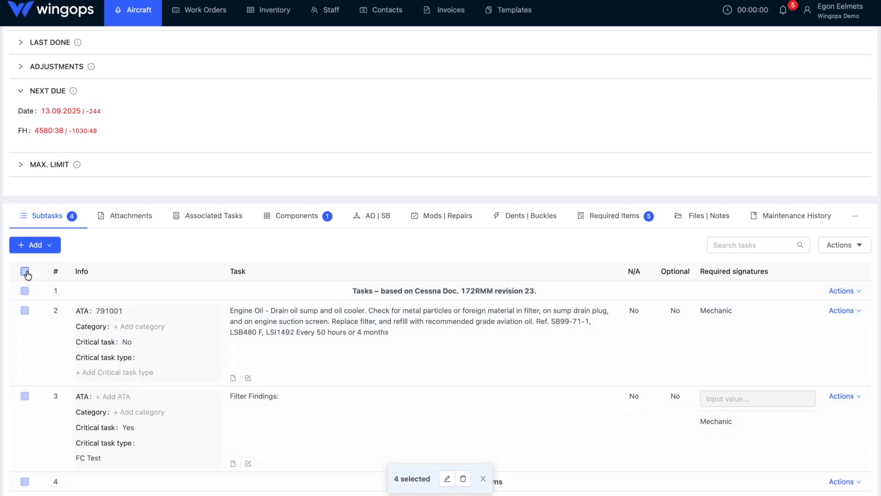
click(449, 479)
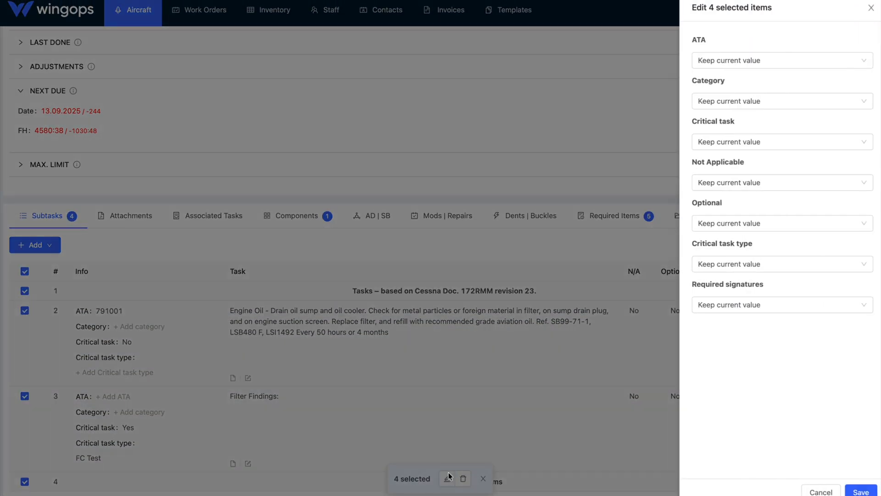
click(728, 304)
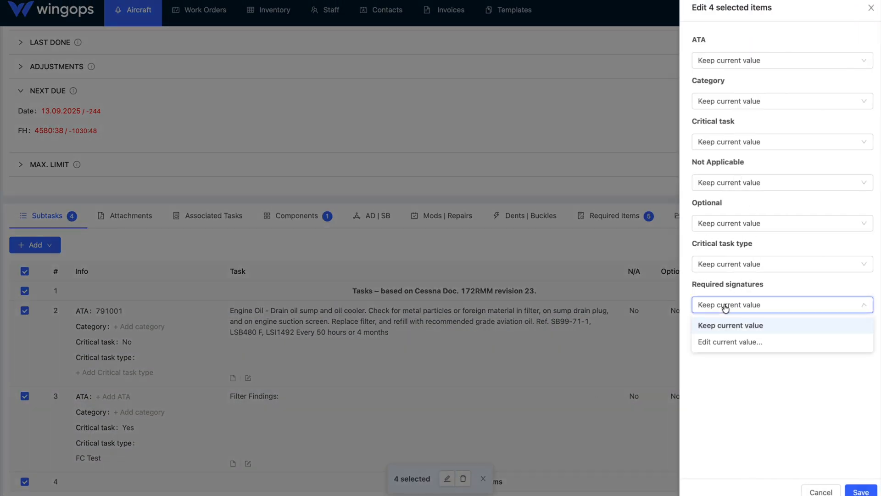
click(718, 340)
click(716, 327)
click(718, 351)
click(715, 364)
click(832, 452)
click(861, 492)
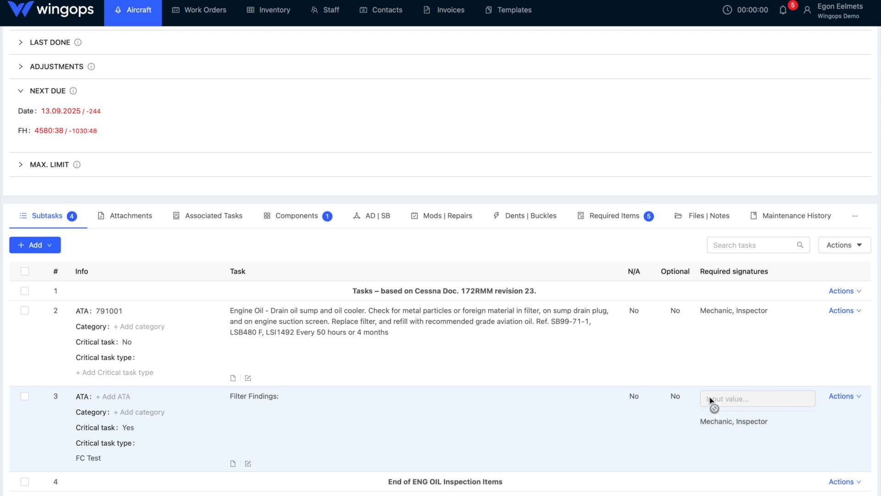
Step: Set subtask 2 of ENG OIL as a critical task and choose Re-inspection as its critical task type
click(149, 348)
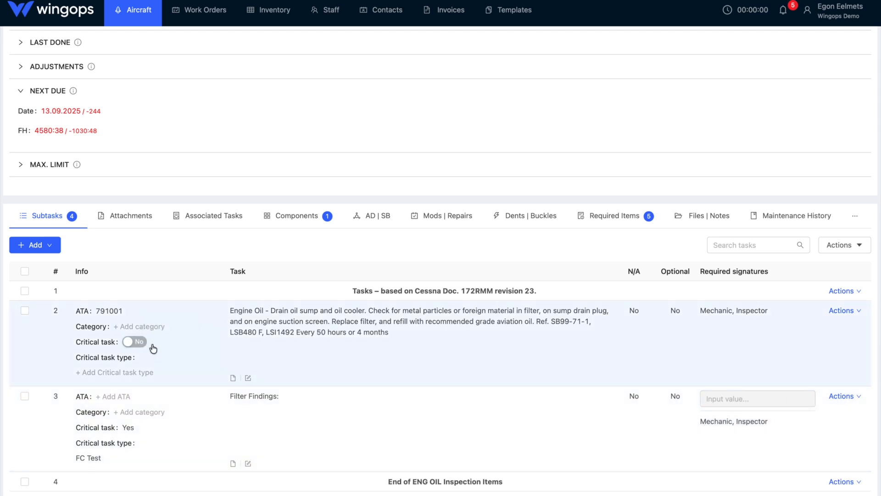
click(148, 348)
click(142, 371)
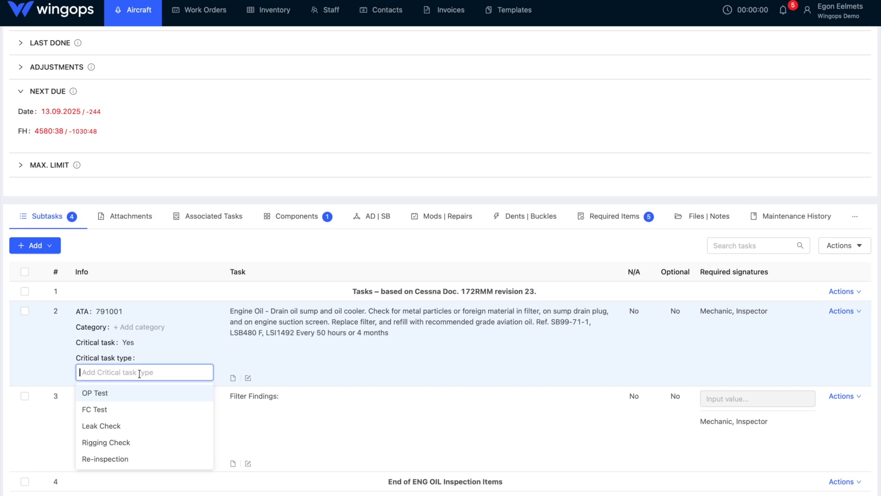
click(118, 459)
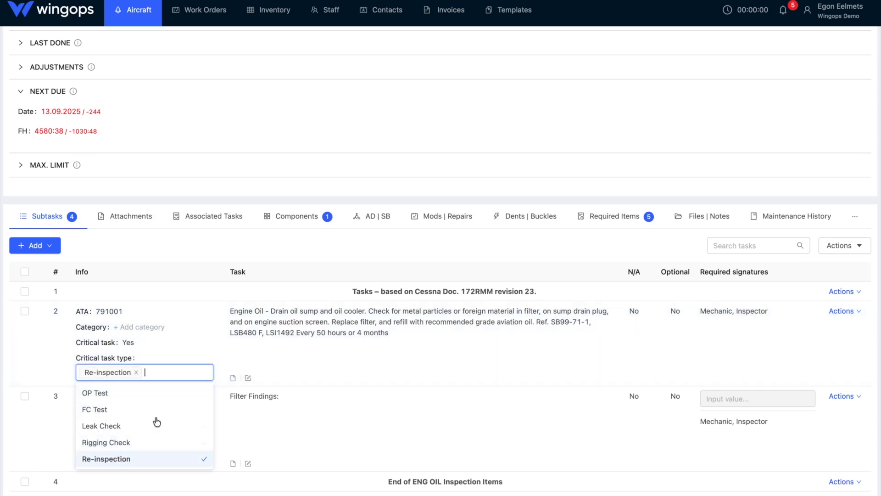
click(261, 353)
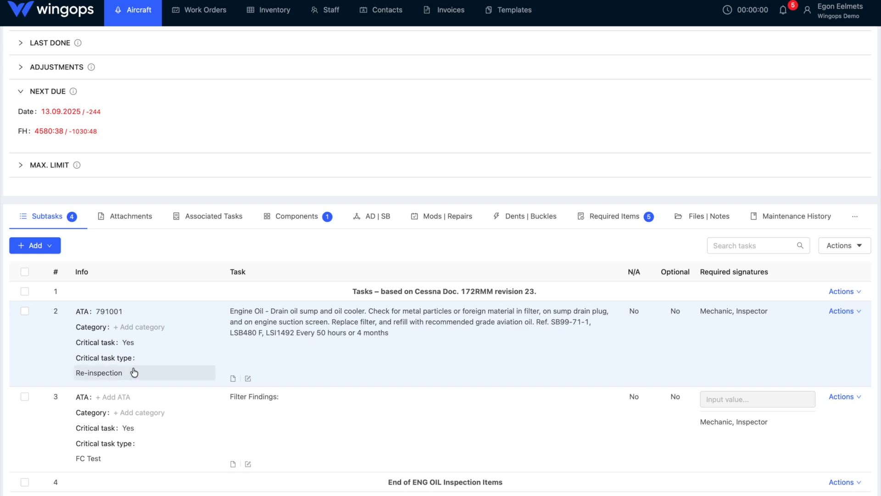
Step: Toggle the ENG OIL task's own Critical task setting to Yes and back again
scroll(198, 361, up, 2)
scroll(399, 180, down, 1)
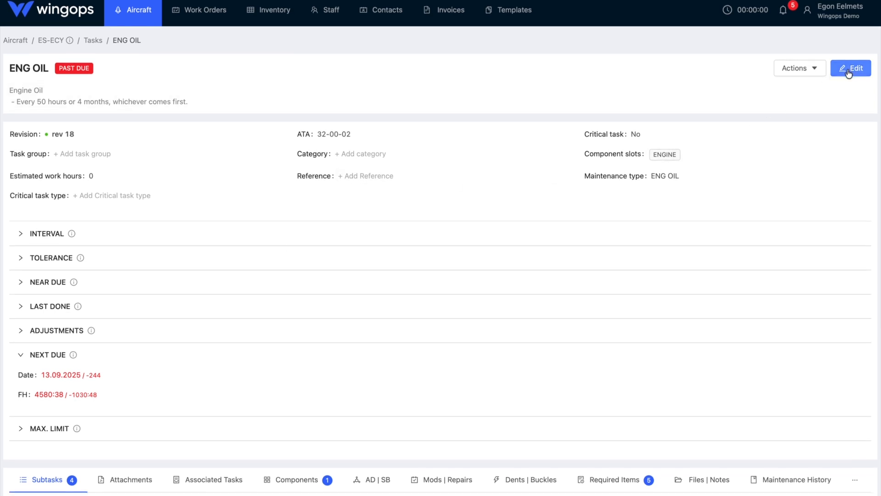
click(636, 135)
click(641, 138)
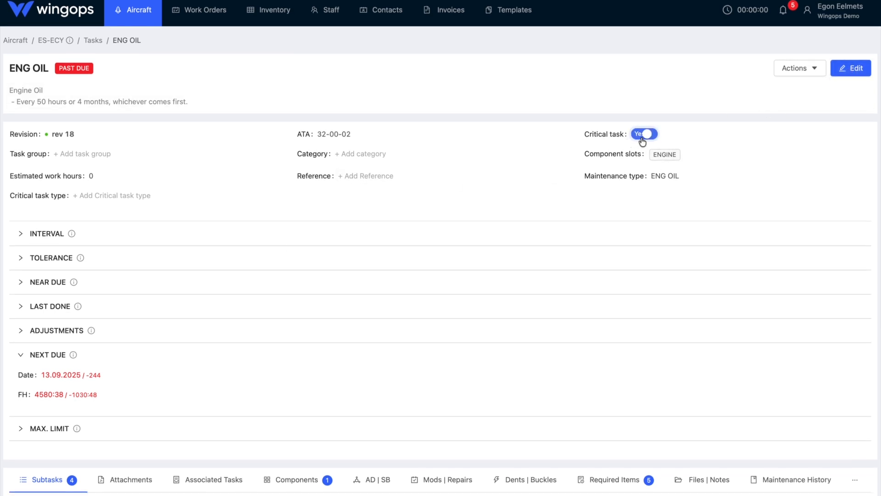
click(646, 136)
Step: Return to ES-ECY's task list and add the Critical task column between AWL and Status, saving the table layout
click(91, 44)
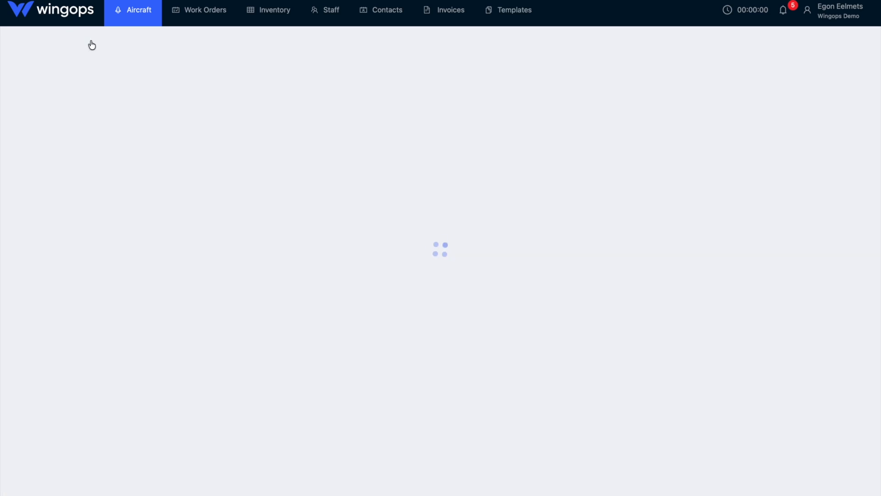
scroll(797, 184, right, 3)
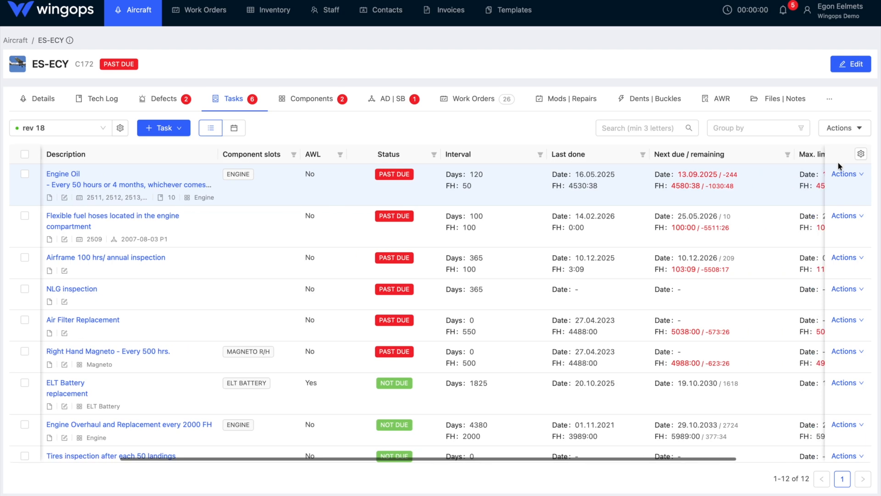
click(861, 153)
scroll(398, 344, down, 1)
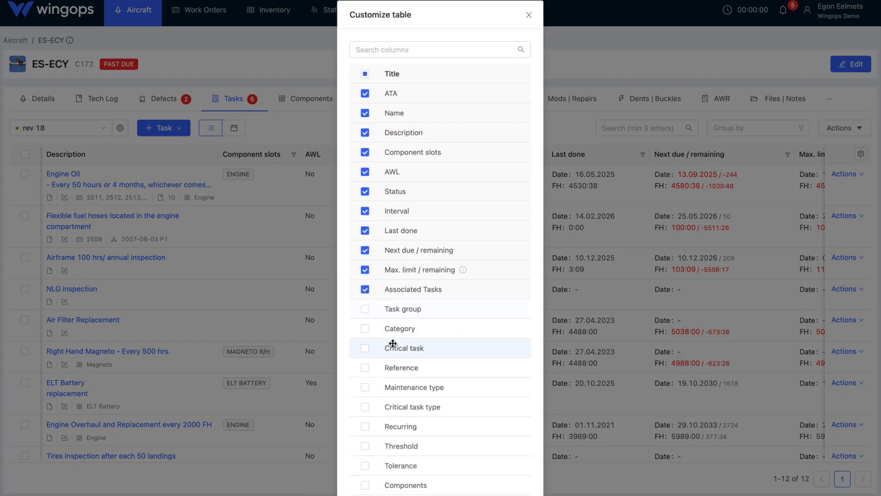
drag(387, 345, 396, 195)
scroll(471, 336, down, 3)
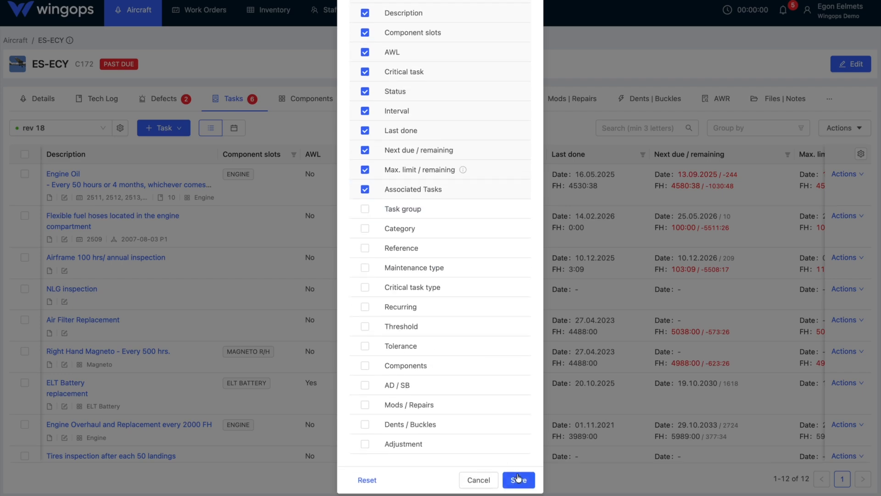
click(517, 478)
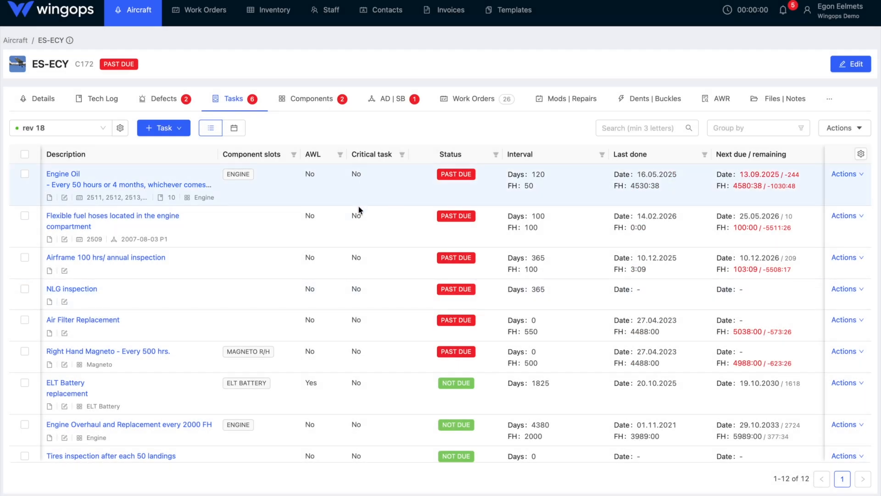
Step: Edit the ENG OIL task from the task list, set Critical task to Yes, and save it
click(841, 174)
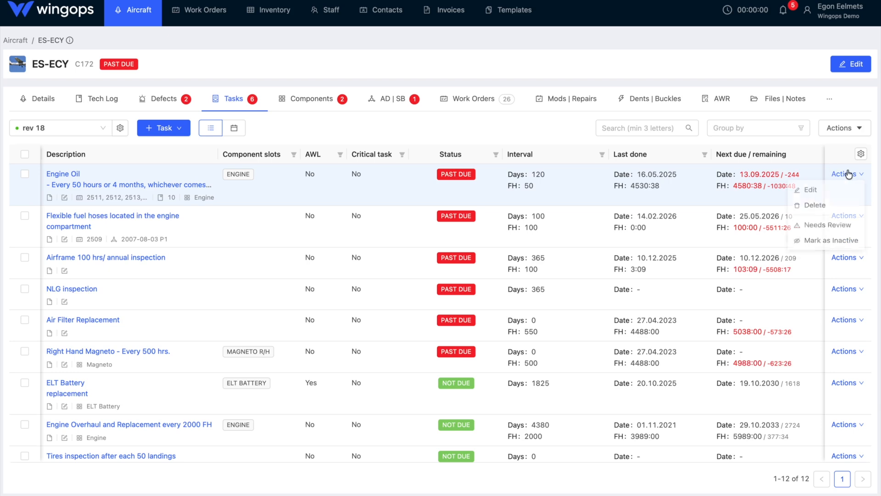
click(824, 189)
click(729, 260)
click(862, 491)
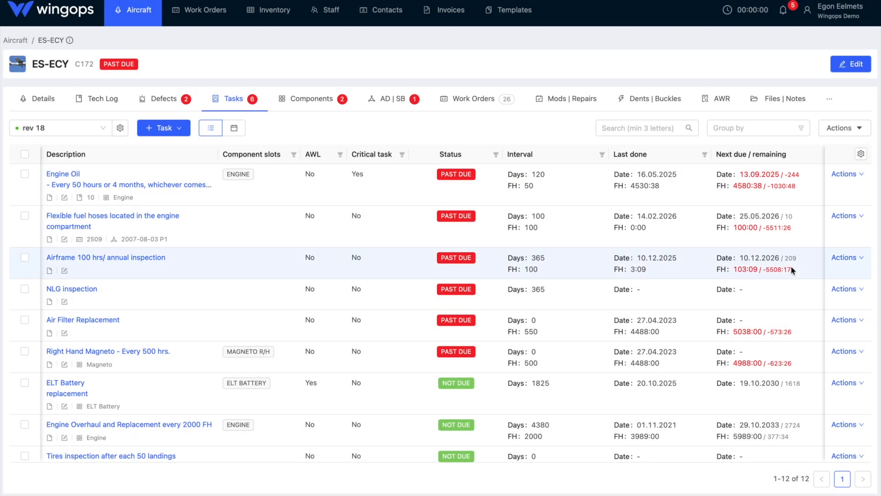
Step: Edit the ELT BAT task, set Critical task to Yes, and save it
click(844, 384)
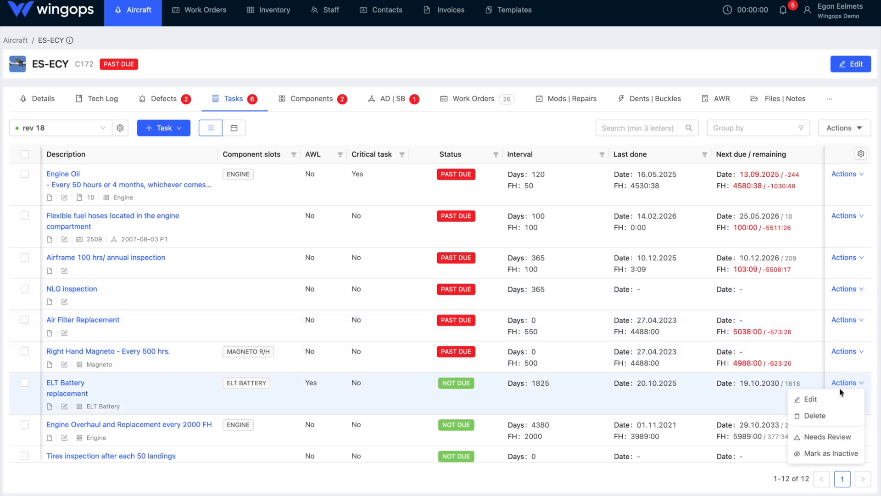
click(801, 397)
click(734, 261)
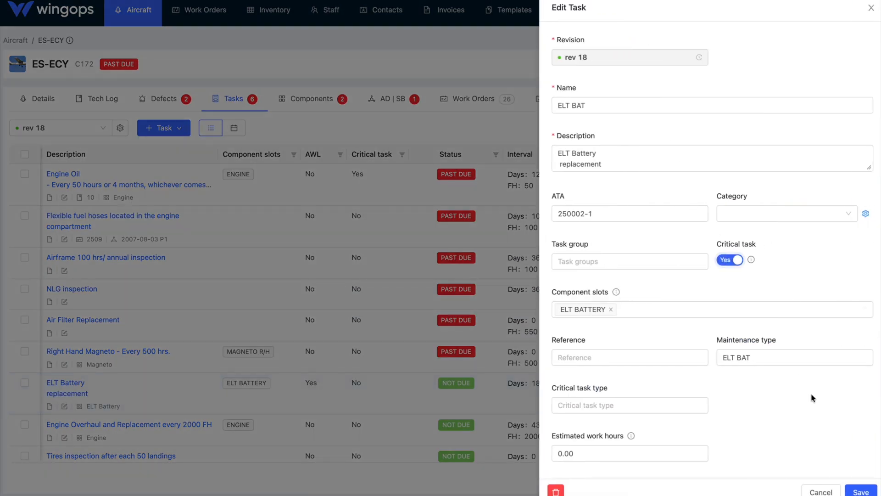
click(858, 488)
Step: Filter the aircraft's task list to tasks with Critical task set to Yes
click(400, 155)
click(370, 176)
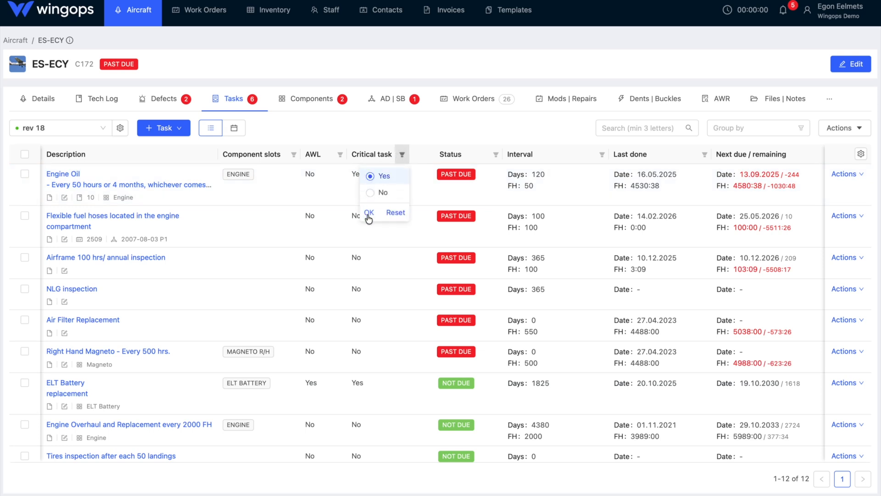
click(370, 212)
scroll(367, 235, left, 5)
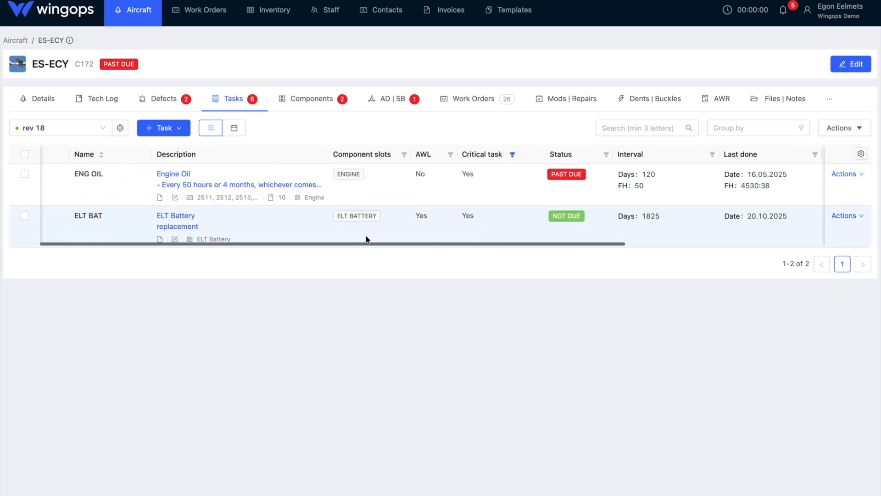
scroll(368, 239, left, 2)
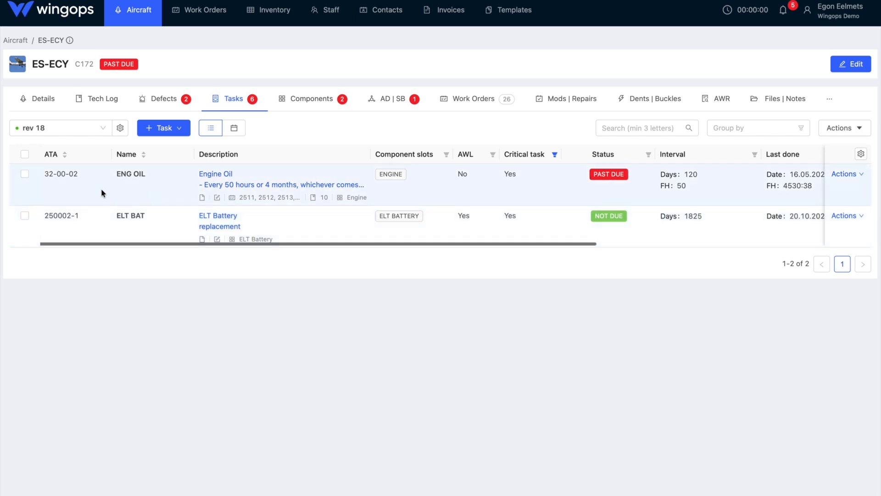
Step: Create a new work order from the ENG OIL and ELT BAT tasks
click(25, 174)
click(25, 216)
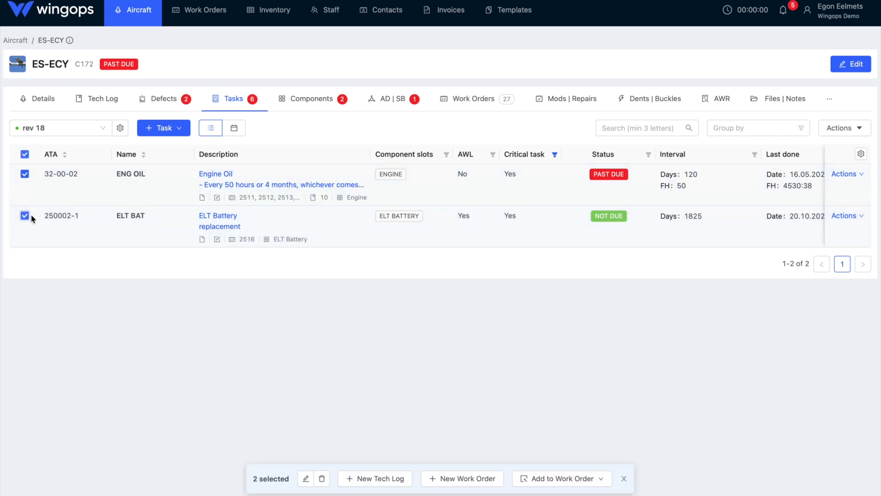
click(459, 478)
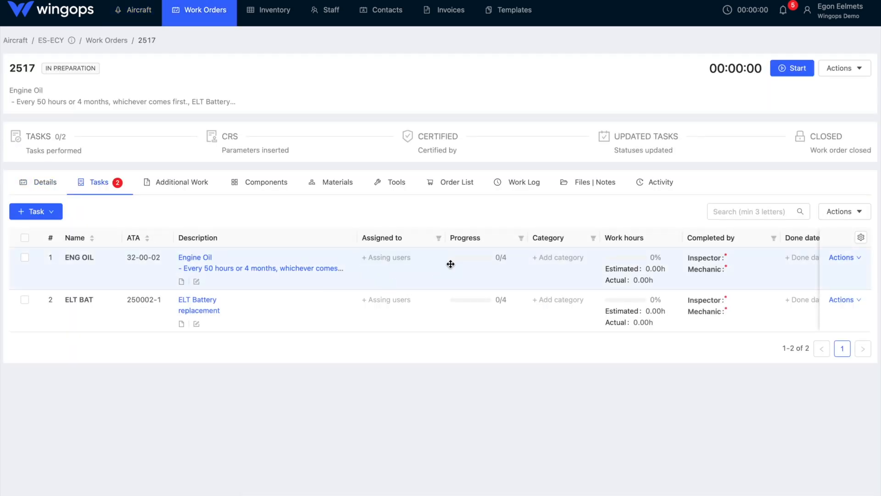
Step: In the new work order's task list, set Critical task to No for ELT BAT
scroll(449, 263, right, 1)
scroll(450, 262, right, 5)
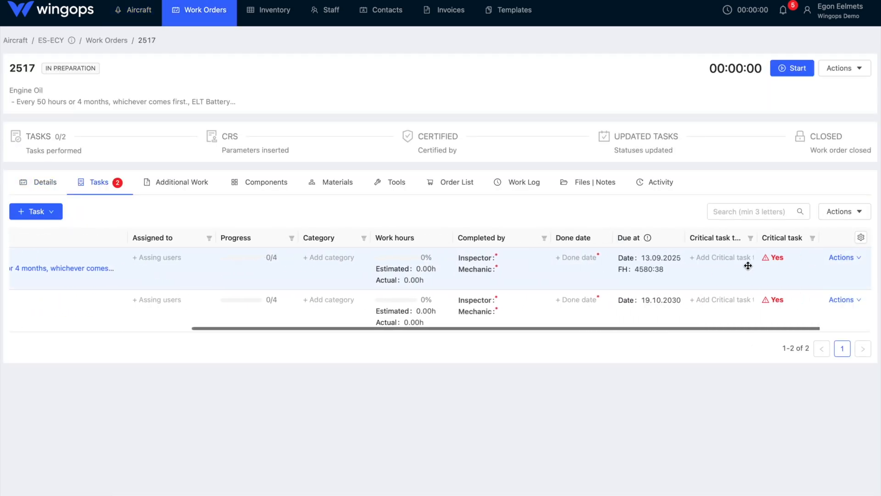
click(777, 299)
click(775, 300)
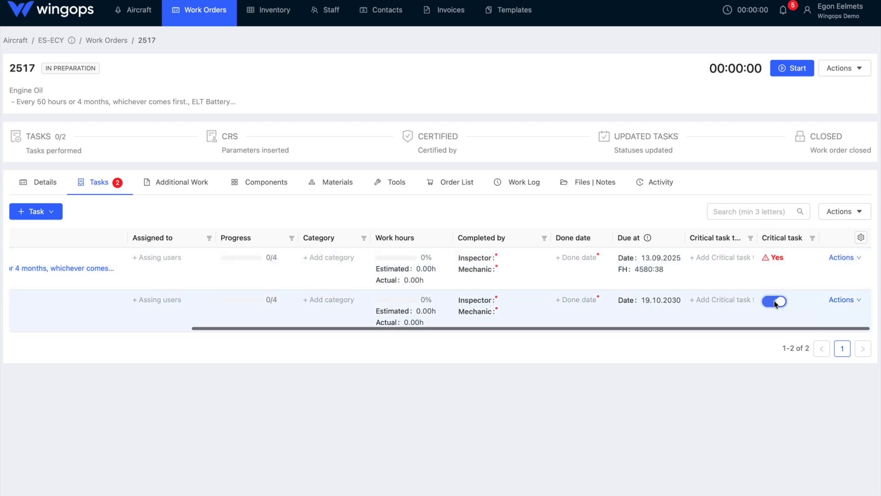
Step: Filter the work order's tasks to those with Critical task set to Yes
click(813, 238)
click(781, 260)
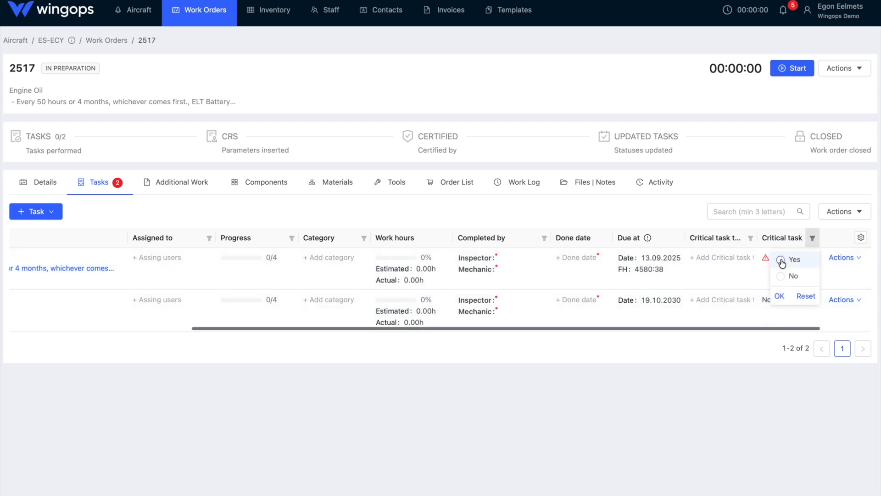
click(780, 296)
Step: Set the Critical task type of ENG OIL to Re-inspection, and reset the Critical task filter
click(738, 258)
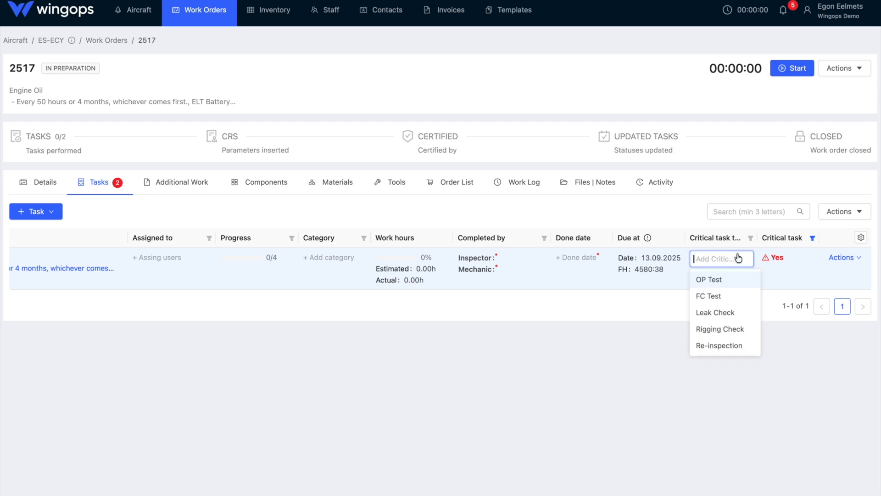
click(715, 345)
click(786, 326)
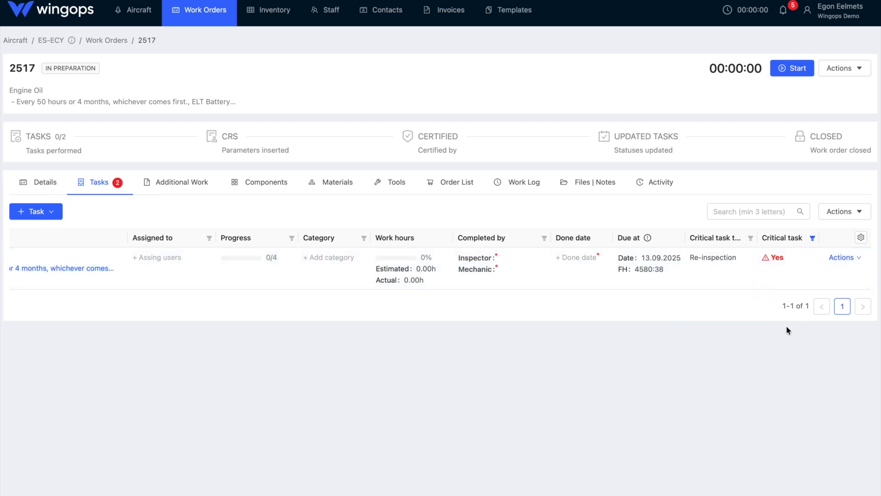
click(813, 238)
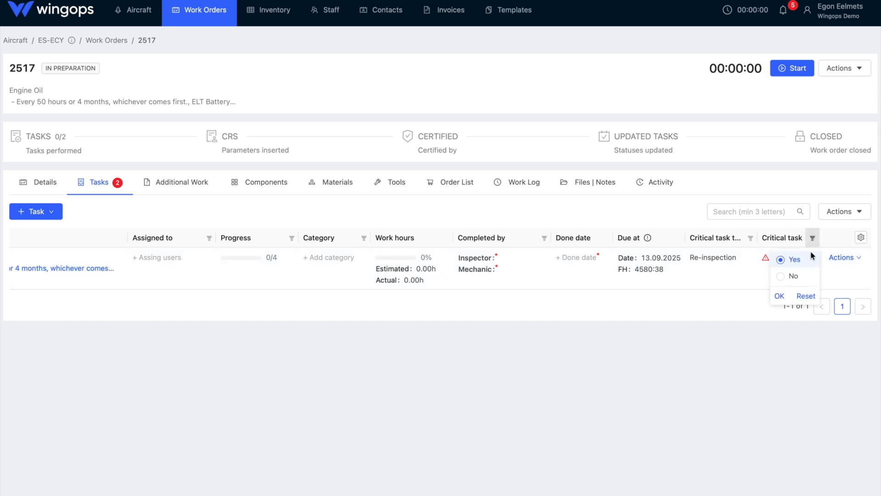
click(806, 296)
Step: Open the work order's ENG OIL task, set the Filter Findings subtask's Critical task to No, and view subtask 2's critical task type options
scroll(620, 299, left, 5)
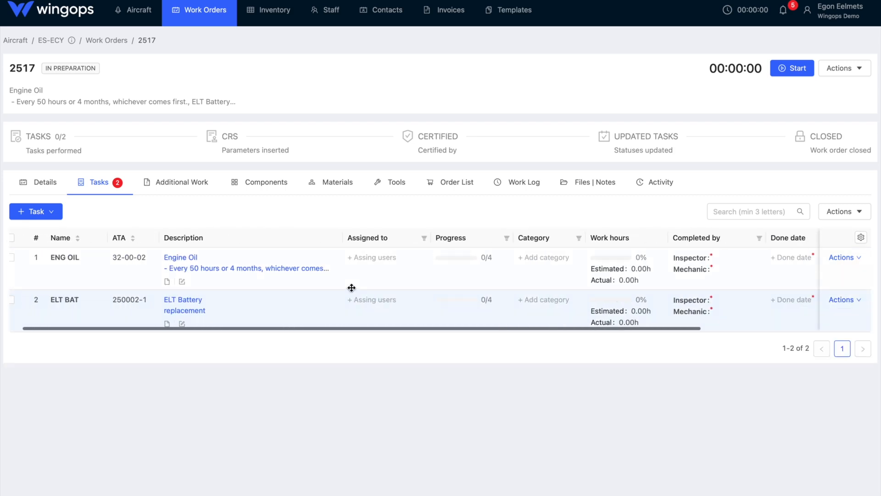
click(245, 274)
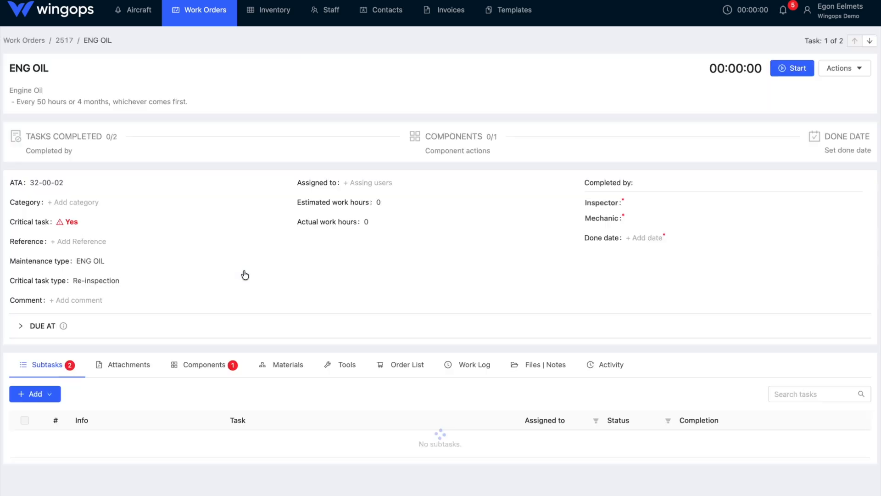
scroll(262, 341, down, 1)
scroll(261, 340, down, 5)
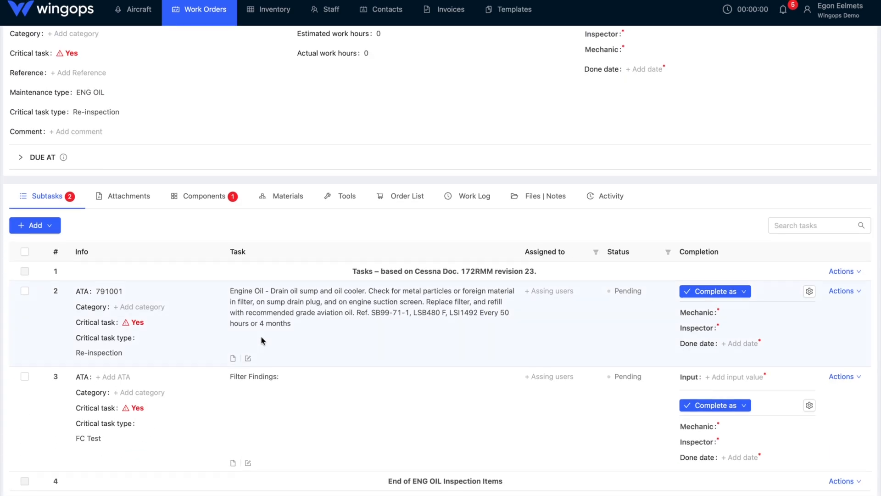
click(140, 413)
click(138, 410)
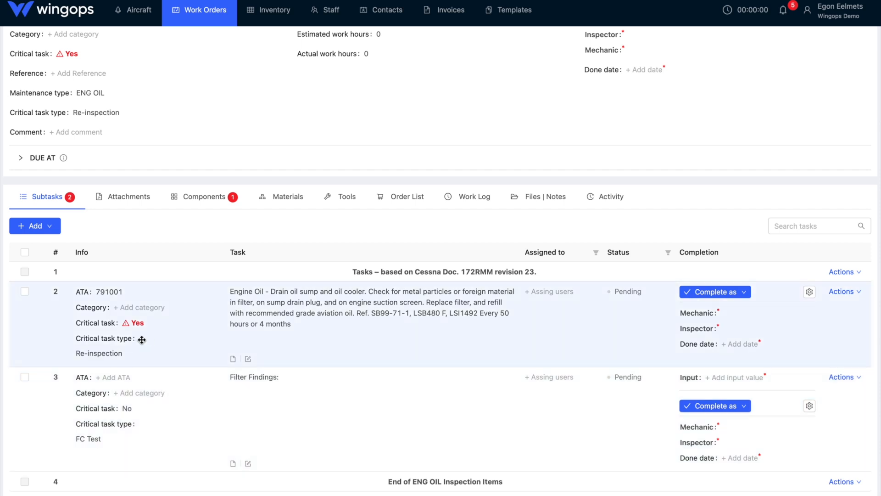
click(115, 354)
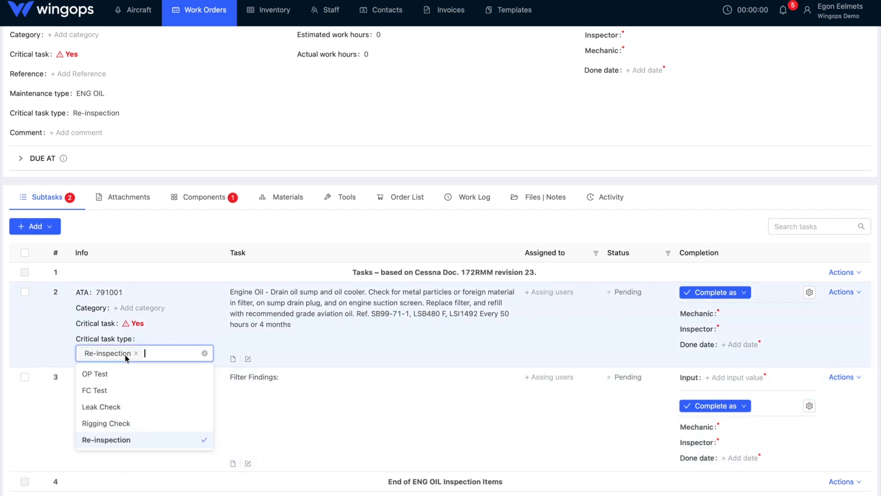
click(193, 337)
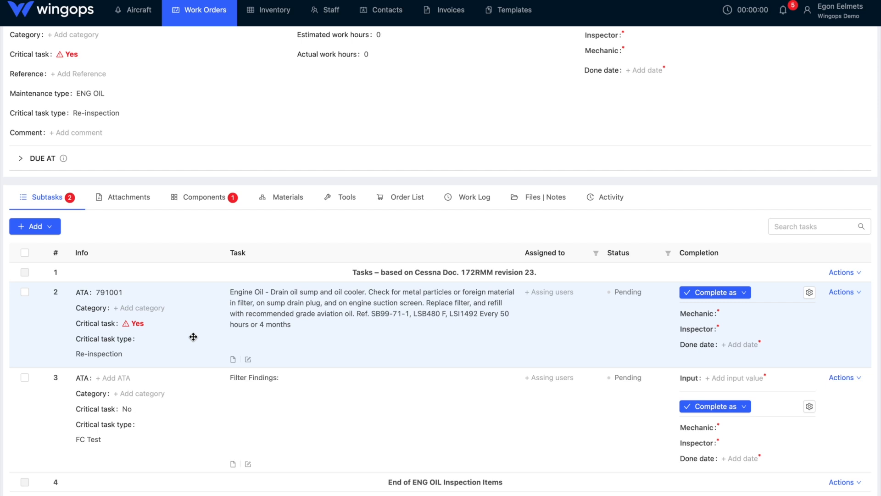
Step: Enter NIL as the Filter Findings input and complete both subtasks 2 and 3 as Mechanic
click(744, 292)
click(724, 311)
click(743, 406)
click(744, 379)
text(NIL)
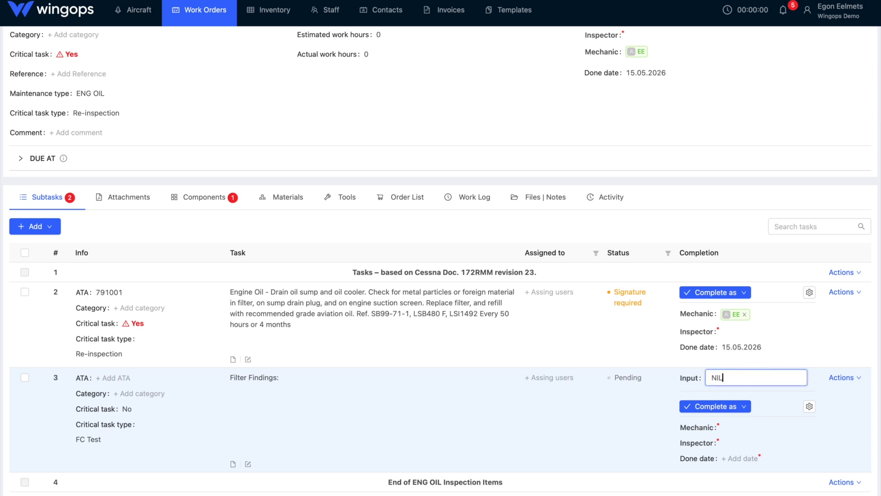
key(Return)
click(744, 407)
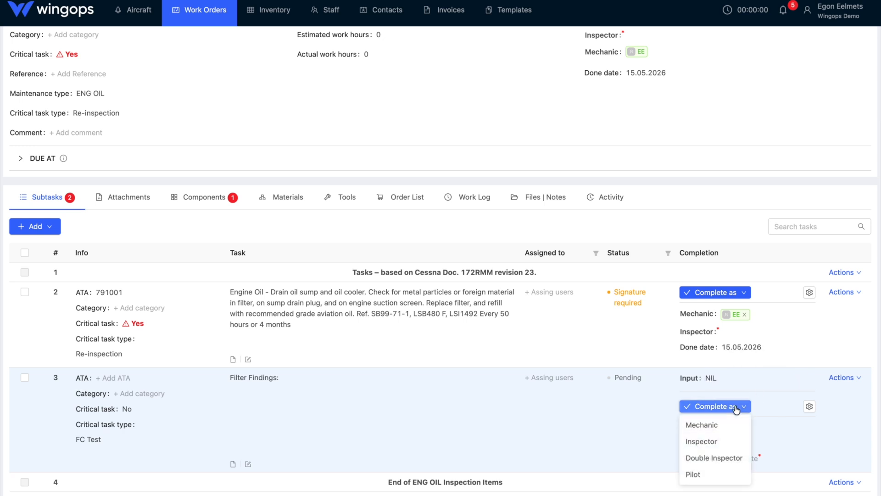
click(707, 422)
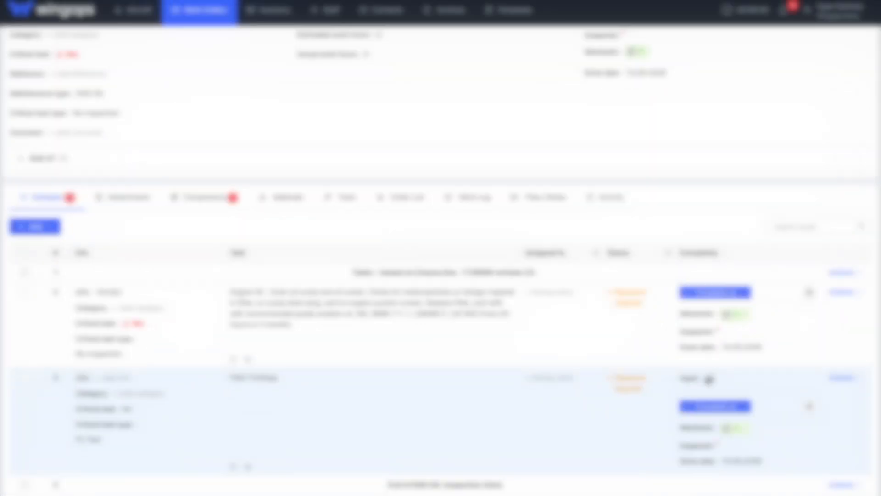
Step: Add an input subtask reading "Magnetic plug findings:" and move it directly below the Filter Findings subtask
click(46, 232)
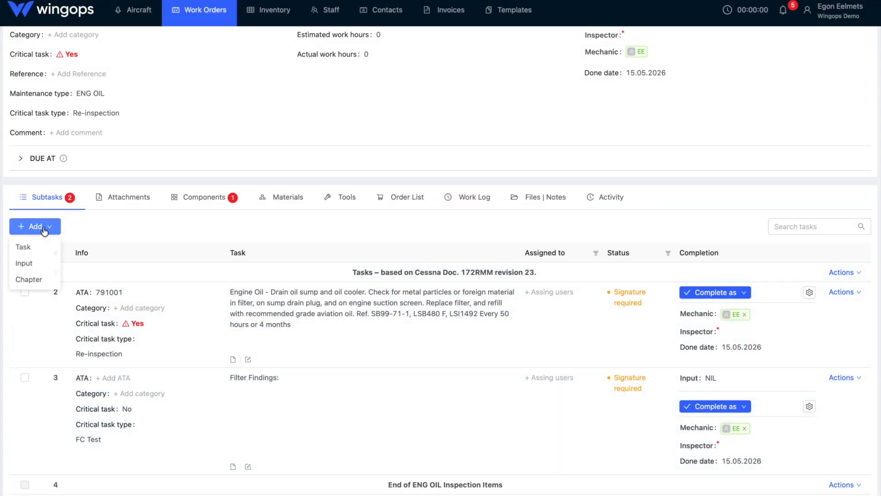
click(29, 262)
click(275, 272)
text(che)
key(BackSpace)
key(BackSpace)
key(BackSpace)
text(MAng)
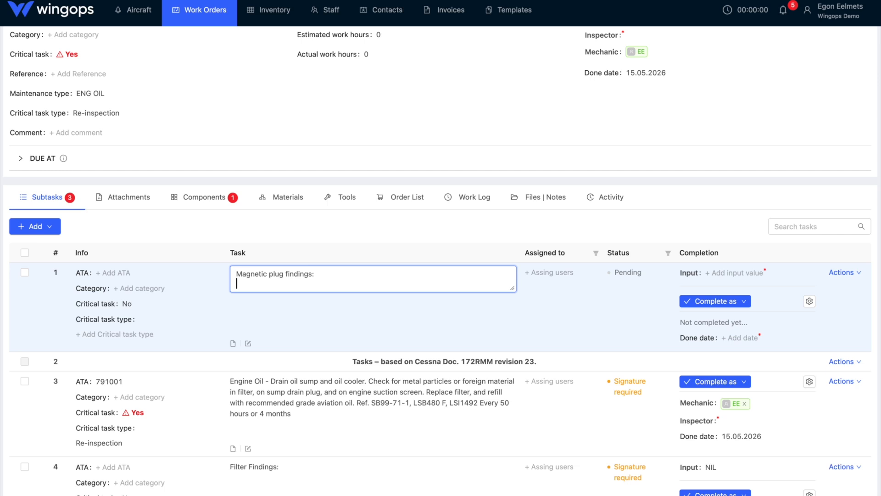
click(322, 296)
drag(301, 297, 291, 461)
scroll(291, 460, down, 2)
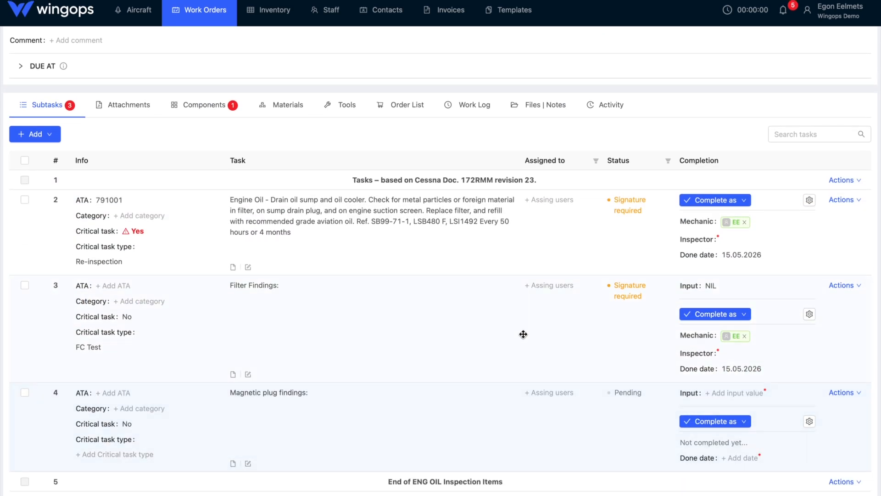
Step: Return to the work order and add a new additional work item described as "Door replacement"
scroll(386, 333, up, 6)
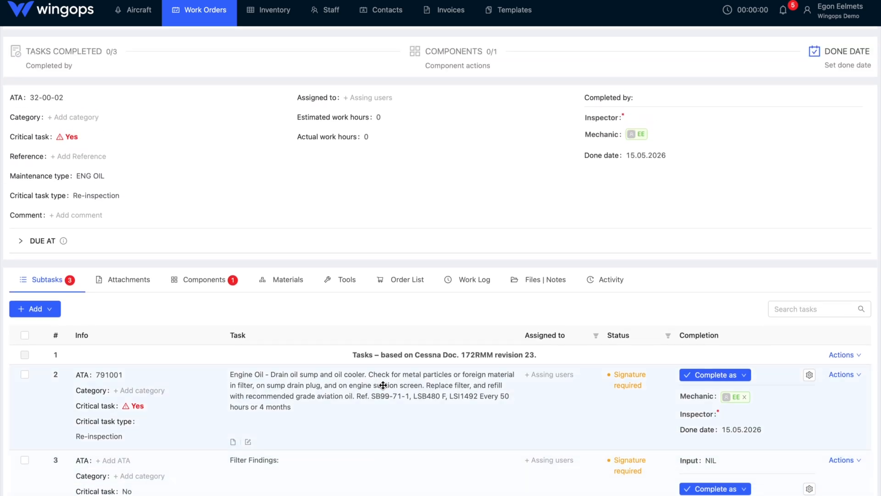
click(138, 41)
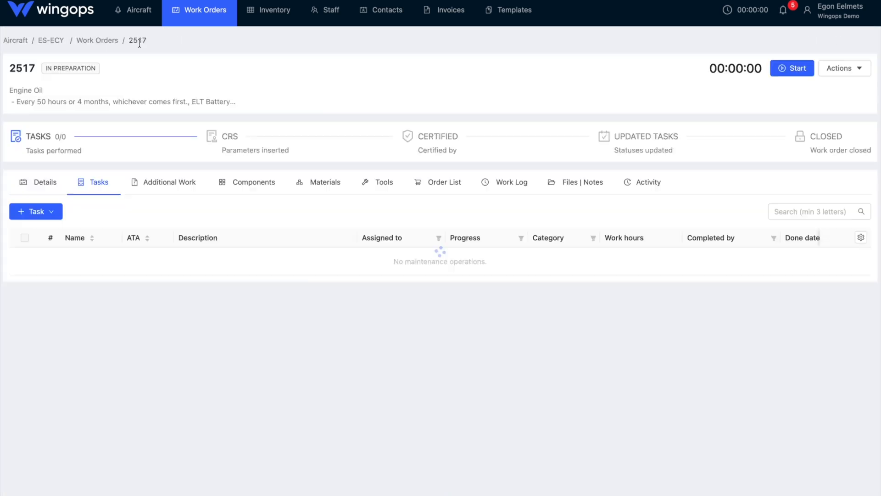
click(165, 183)
click(83, 211)
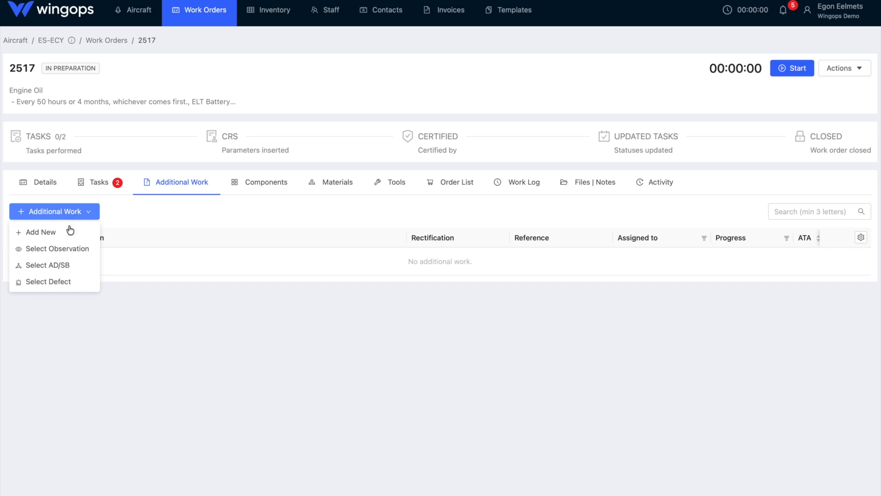
click(69, 232)
click(722, 63)
text(Door replacement)
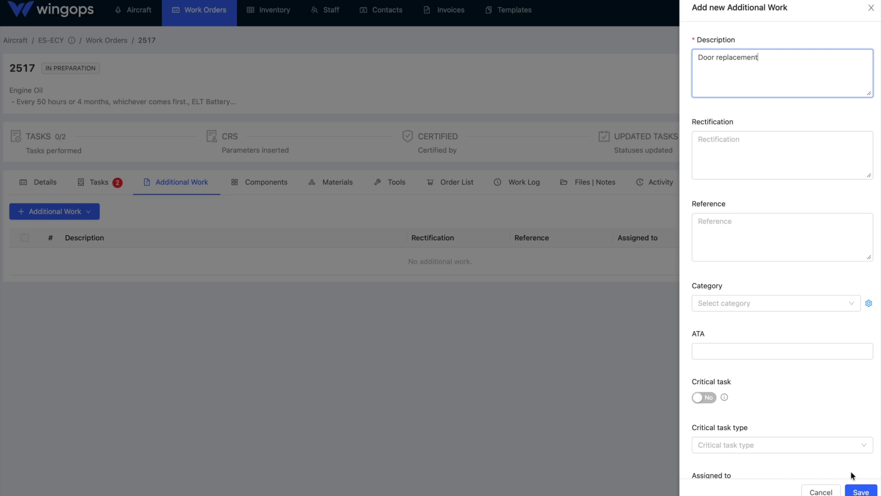
click(858, 490)
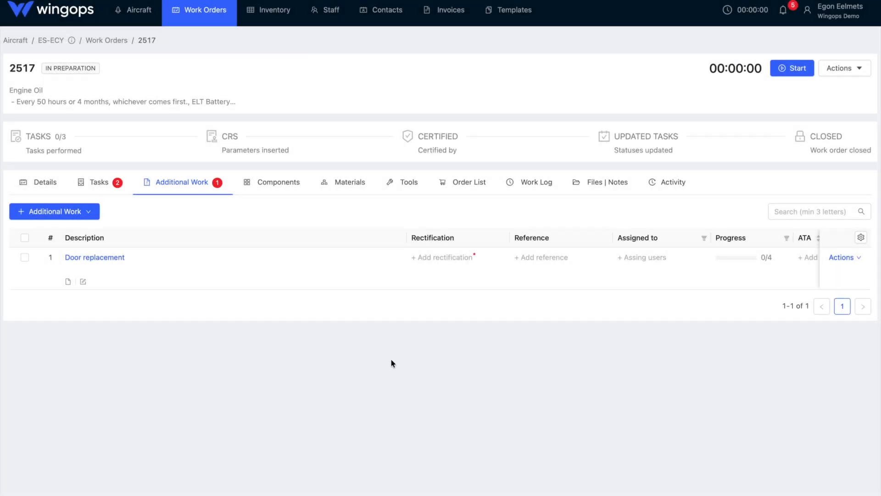
Step: Open the Door replacement additional work and add a subtask reading "Door Removal"
click(107, 260)
click(37, 339)
click(23, 358)
click(244, 385)
text(Doo)
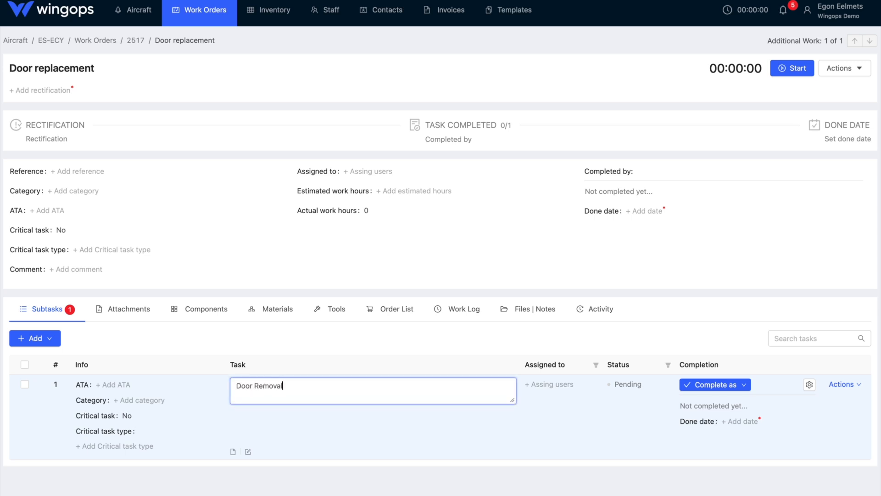
text(r Removal)
click(331, 355)
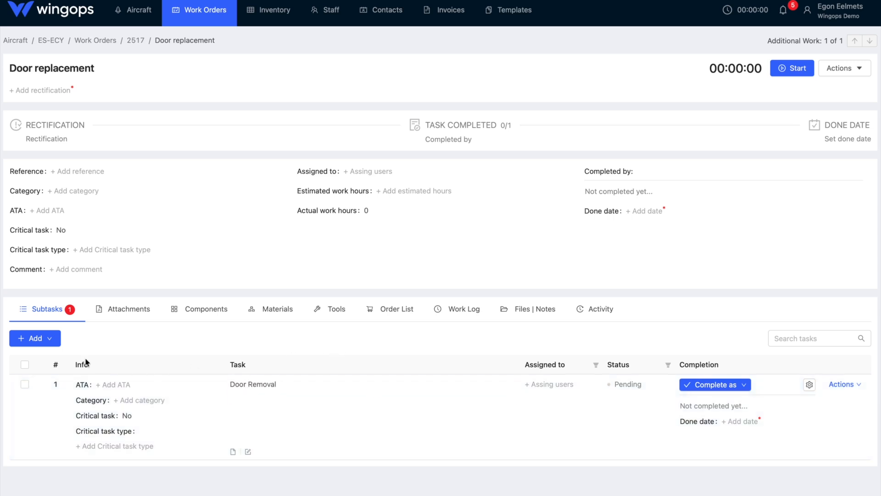
Step: Add a second subtask reading "Door Installation" and move the Door Removal subtask above it
click(46, 340)
click(35, 360)
scroll(220, 409, down, 1)
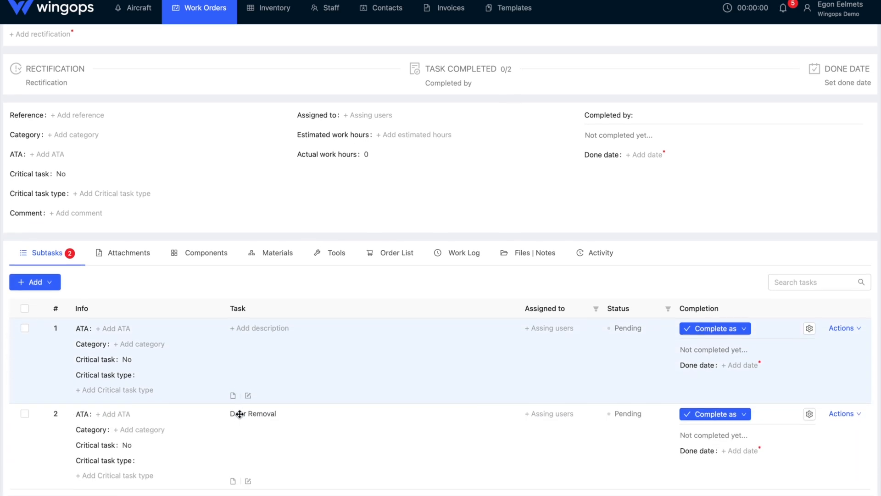
click(300, 335)
text(Door Installation)
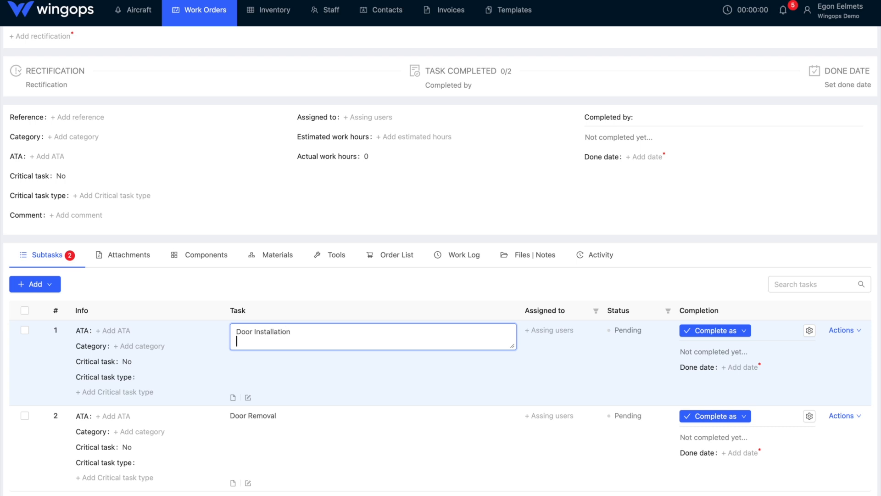
click(377, 434)
drag(348, 458, 350, 374)
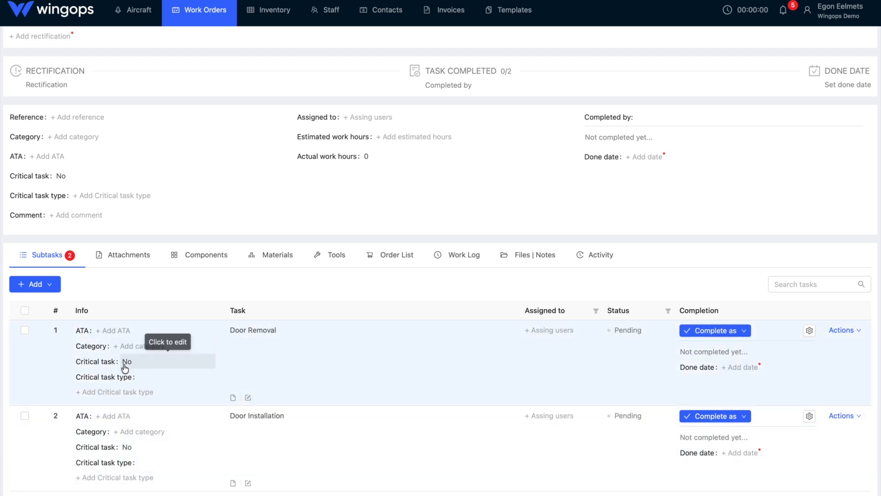
click(128, 447)
click(133, 447)
click(137, 448)
click(137, 449)
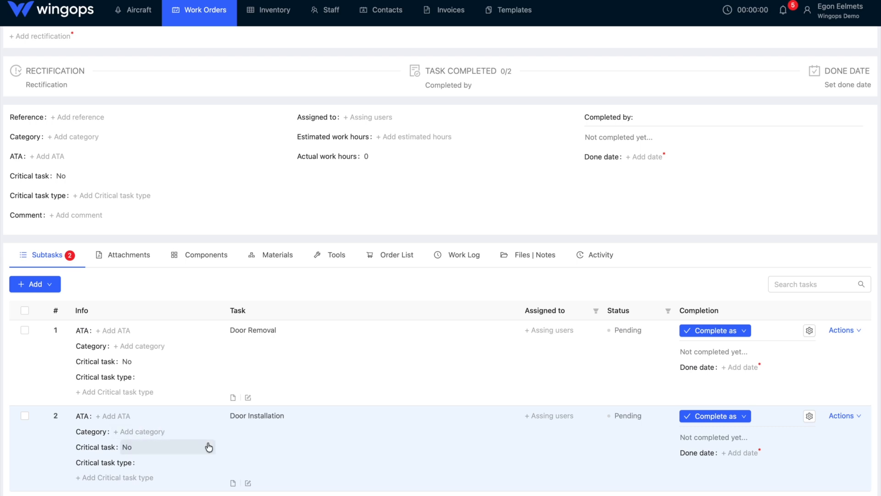
Step: Return to the work order and view its full description
scroll(208, 440, up, 2)
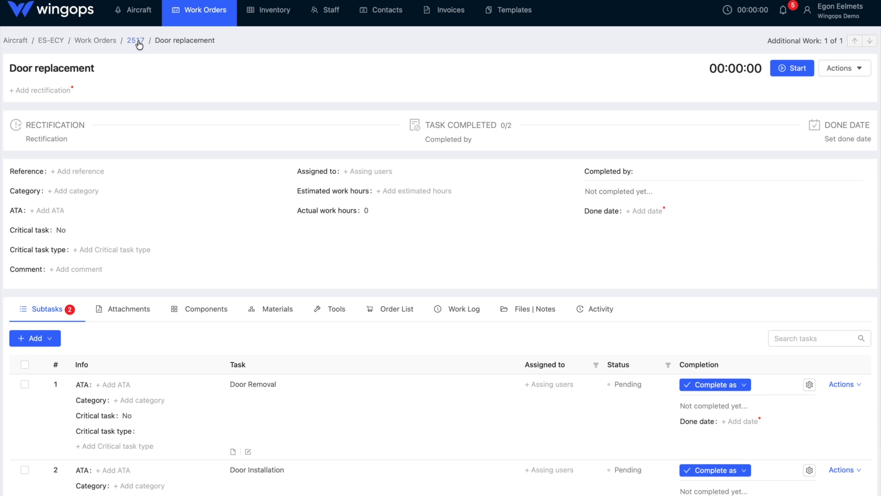
click(136, 40)
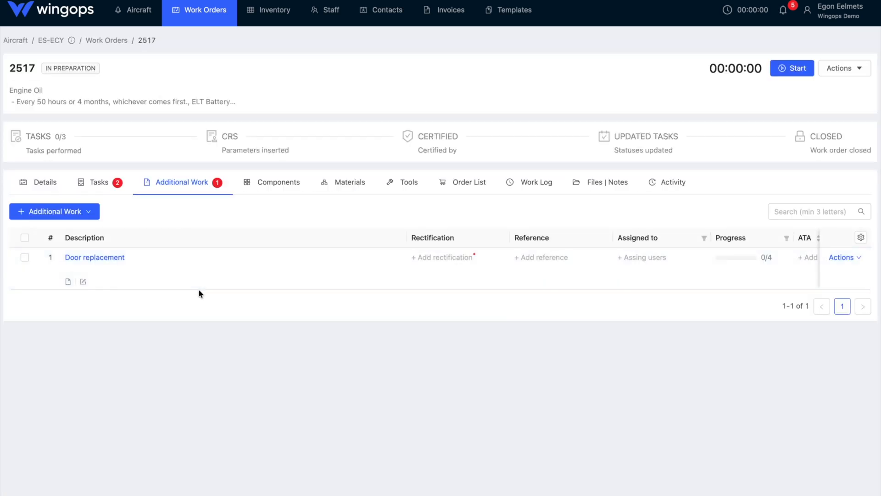
click(140, 102)
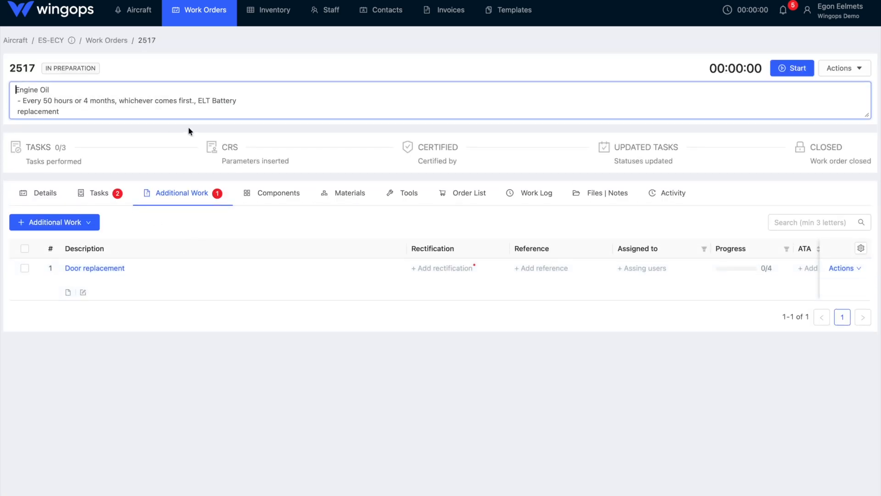
click(201, 71)
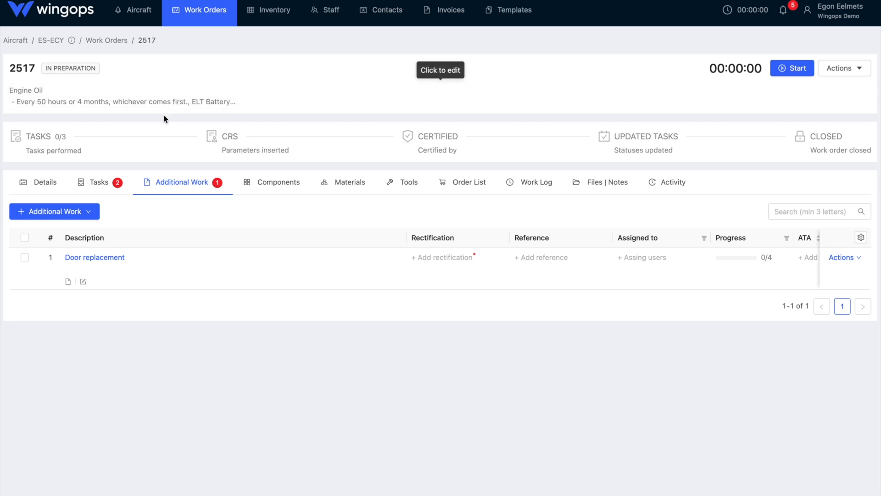
Step: Open the ENG OIL task, browse to the next task and back, and return to the work order
click(99, 182)
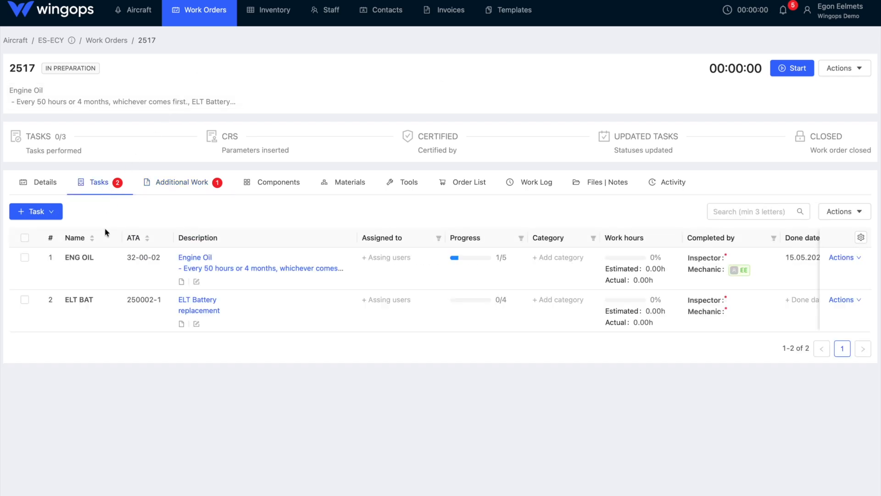
click(191, 264)
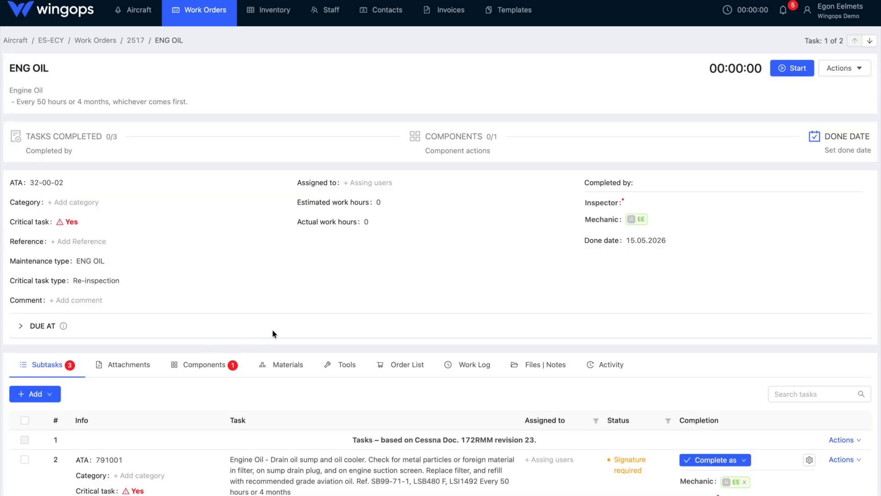
click(867, 41)
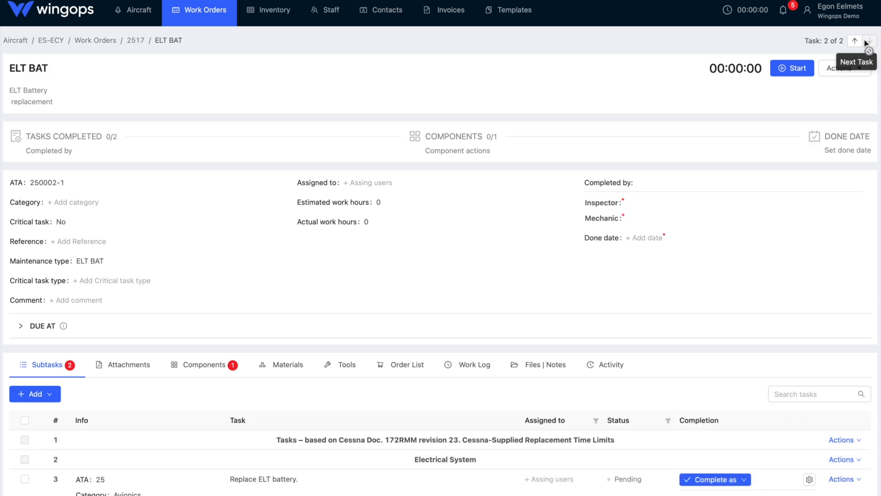
click(855, 42)
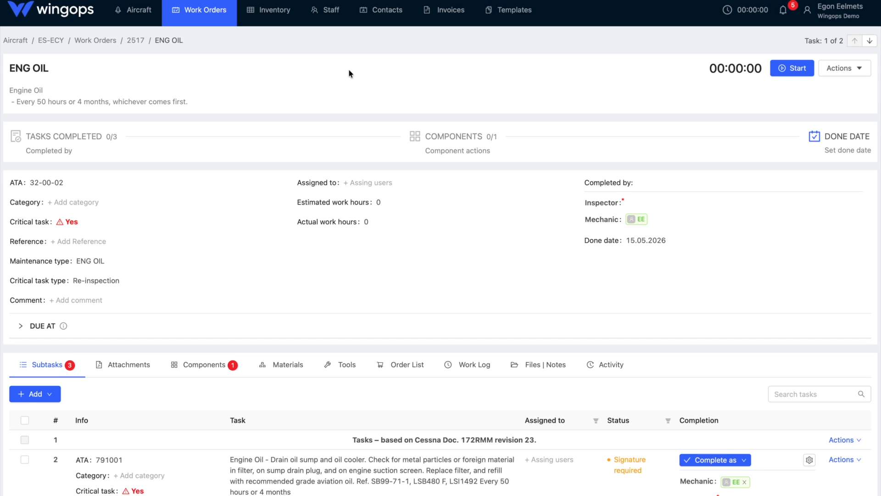
click(135, 41)
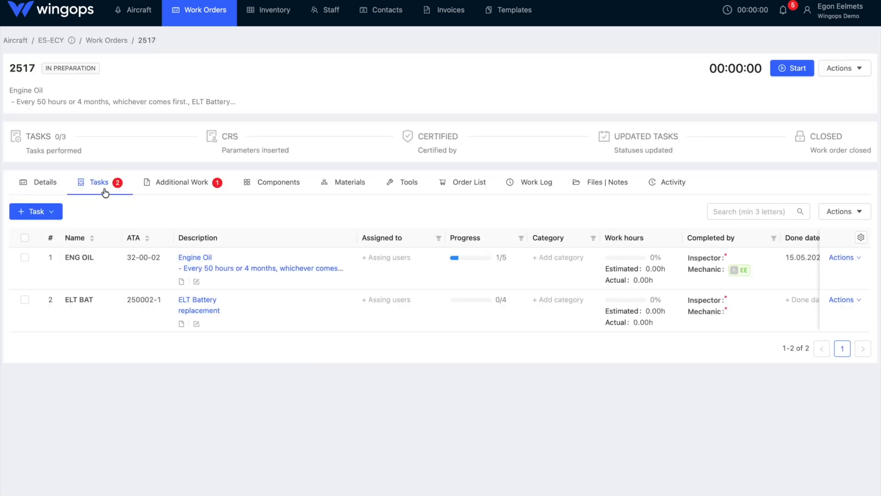
Step: Enter the customer's work order reference in the work order details and mark the pre-approval as approved
click(44, 186)
scroll(138, 247, down, 1)
click(124, 257)
text(WO-)
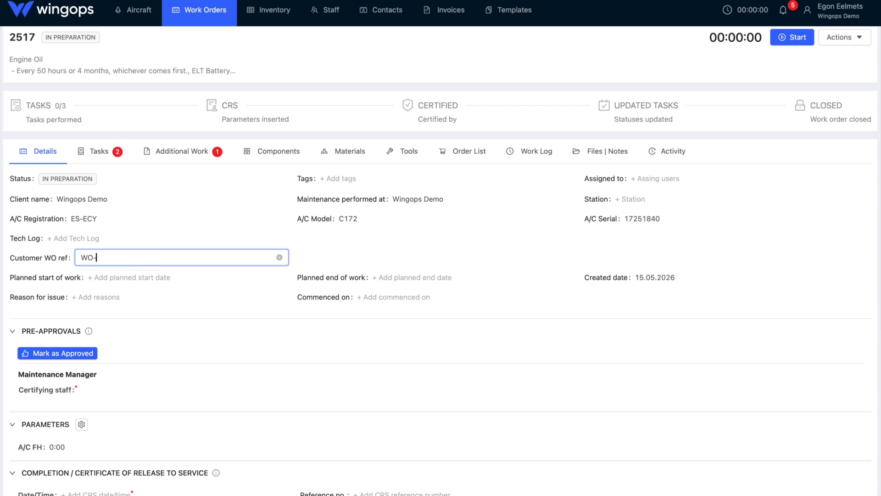
text(192-112)
key(Return)
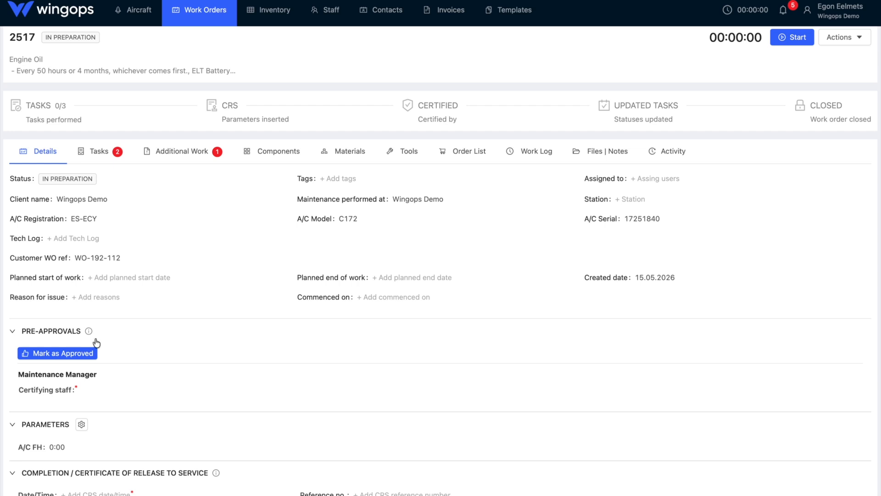
click(76, 354)
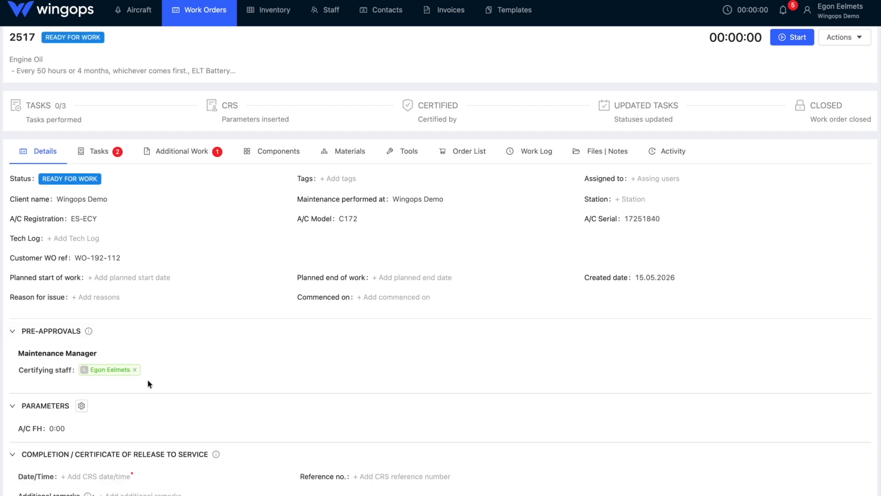
Step: Set the work order's A/C FH parameter to 5611:26
scroll(149, 381, down, 2)
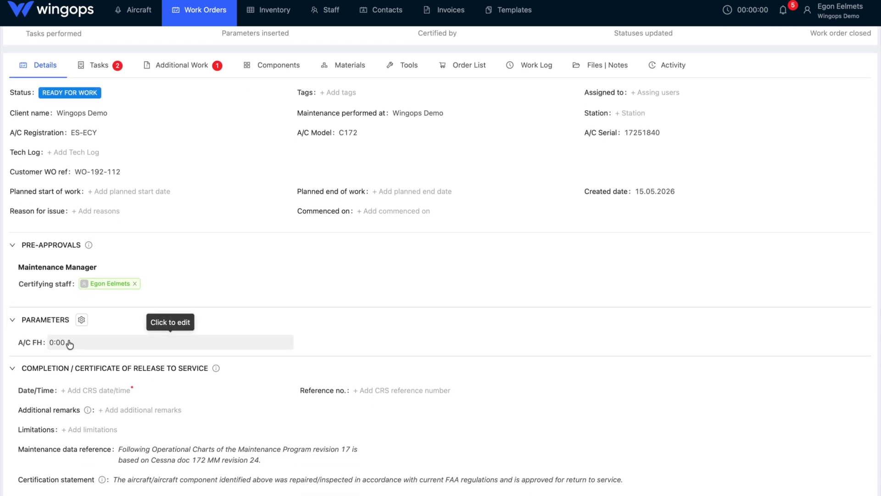
click(70, 345)
text(5611)
key(Tab)
text(26)
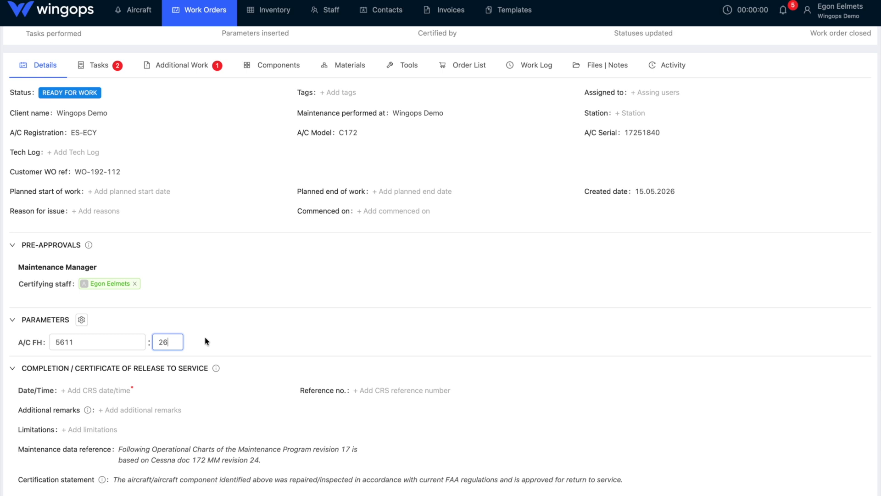
click(205, 338)
Step: Set the CRS date/time to 15.05.2026 13:43 and certify the work order as certifying staff
click(136, 390)
click(256, 396)
scroll(256, 396, down, 3)
click(69, 398)
click(51, 416)
scroll(437, 353, up, 1)
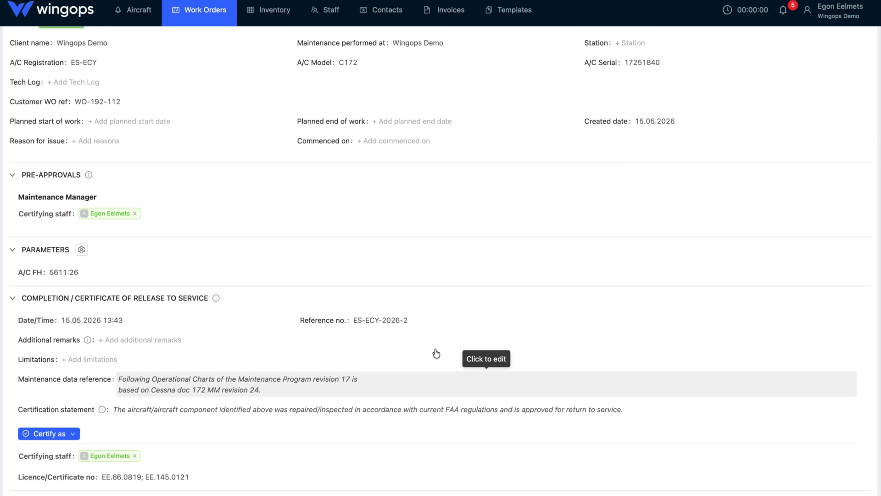
Step: Start a logbook entry PDF export for the work order with Journey Log as its header/footer
scroll(437, 353, up, 5)
click(853, 69)
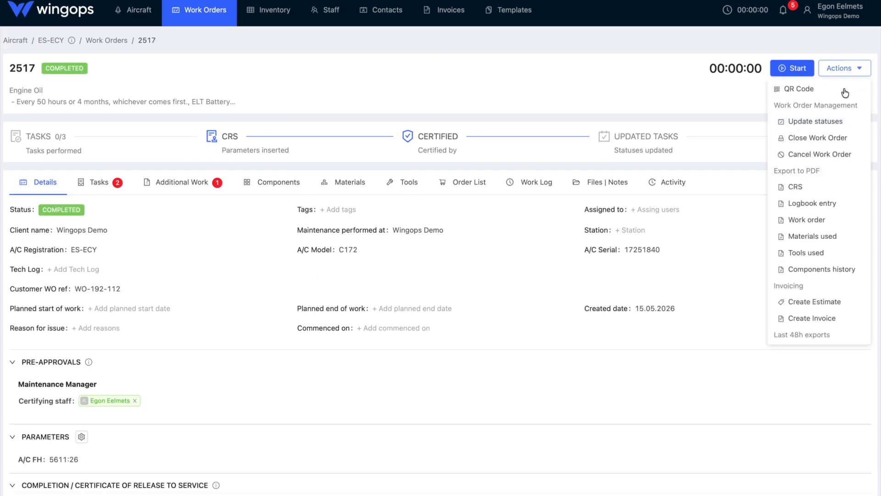
click(811, 203)
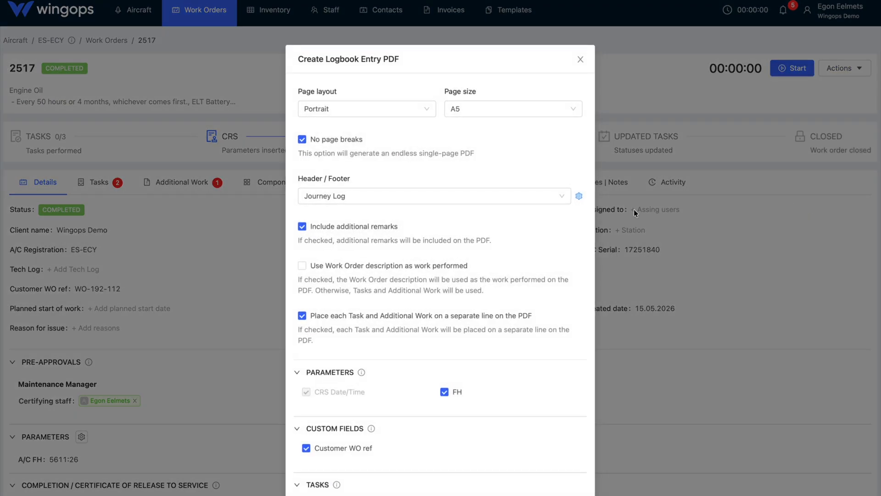
click(488, 200)
click(431, 219)
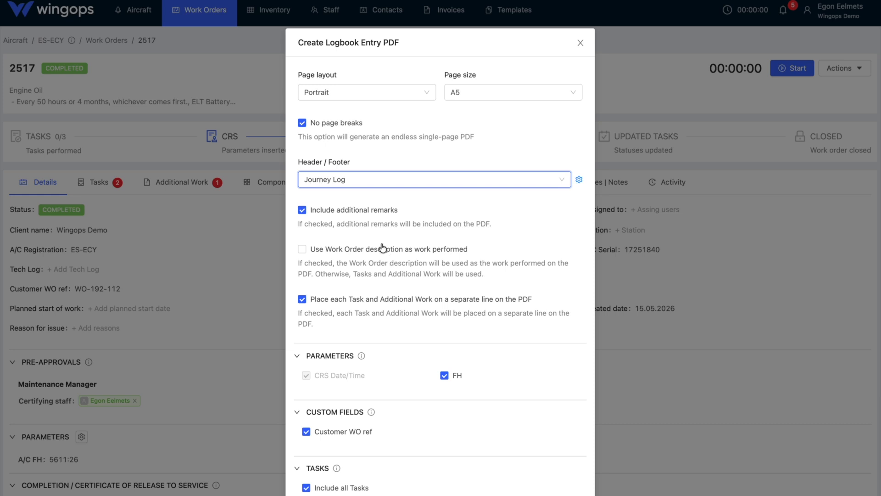
Step: Try out selecting individual tasks for the logbook PDF and restore the Include all Tasks option
scroll(376, 260, down, 5)
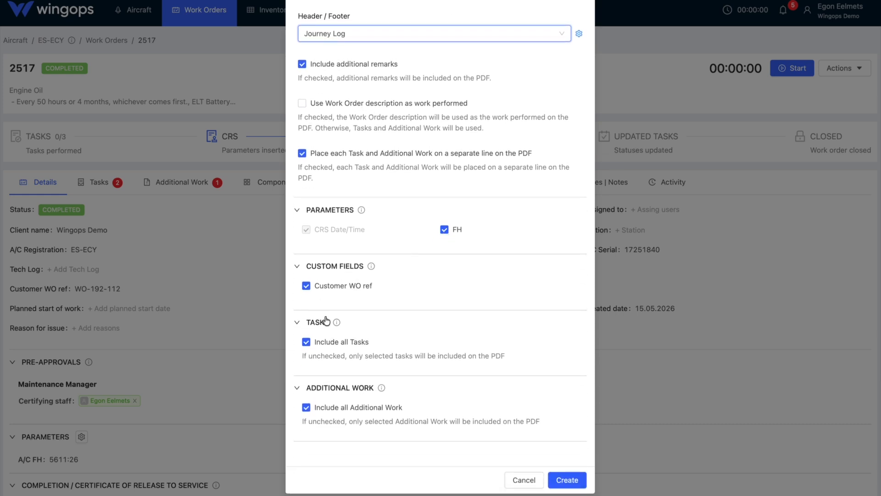
click(307, 342)
scroll(334, 391, down, 2)
click(318, 364)
click(316, 383)
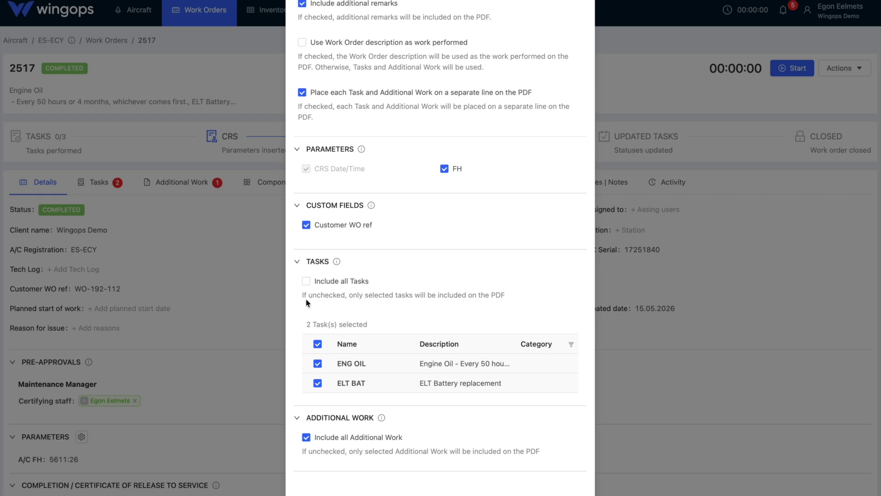
click(306, 281)
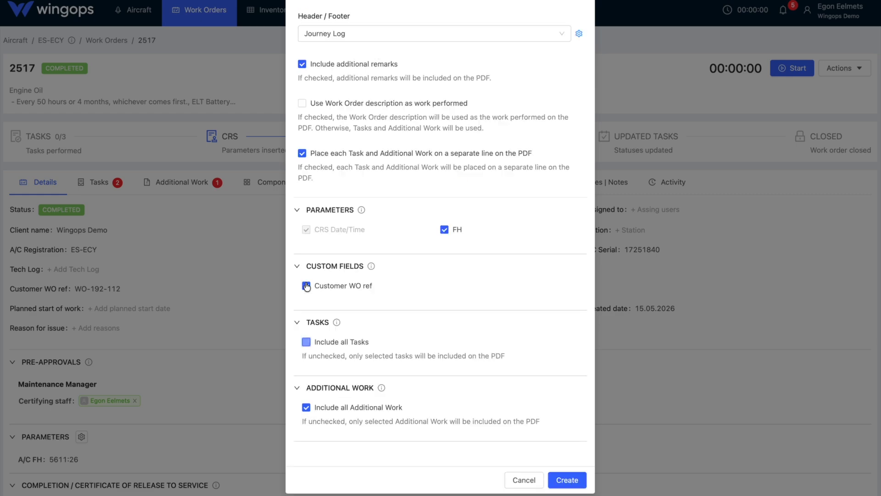
Step: Create the logbook entry PDF and open the generated file
click(561, 481)
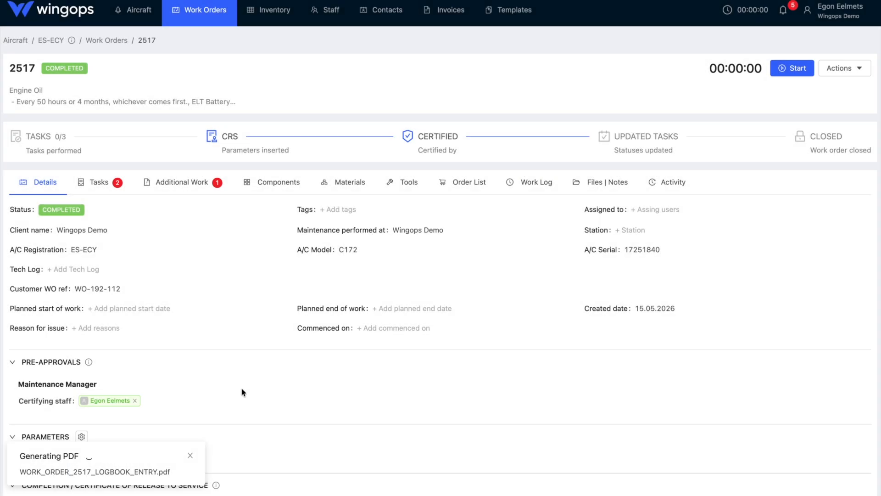
click(120, 472)
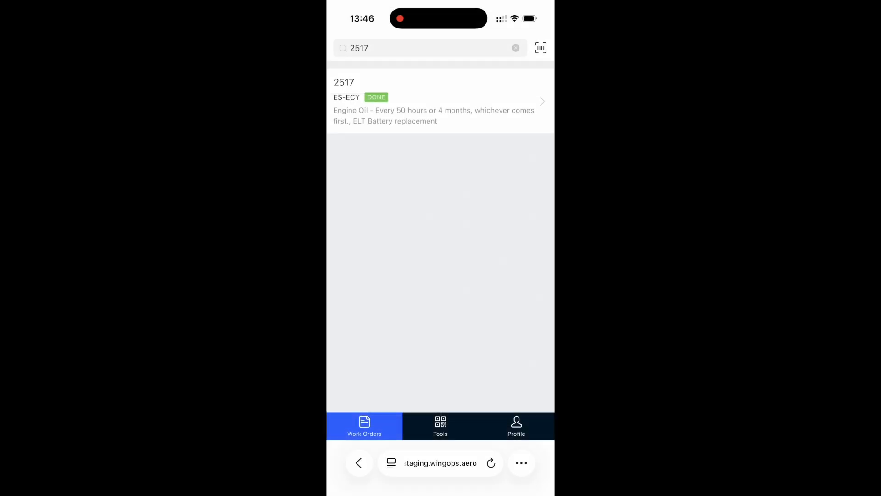
Step: Switch to the mobile version of Wingops, open the ES-ECY work order, and view the ENG OIL task's overview
click(413, 99)
click(414, 188)
click(353, 128)
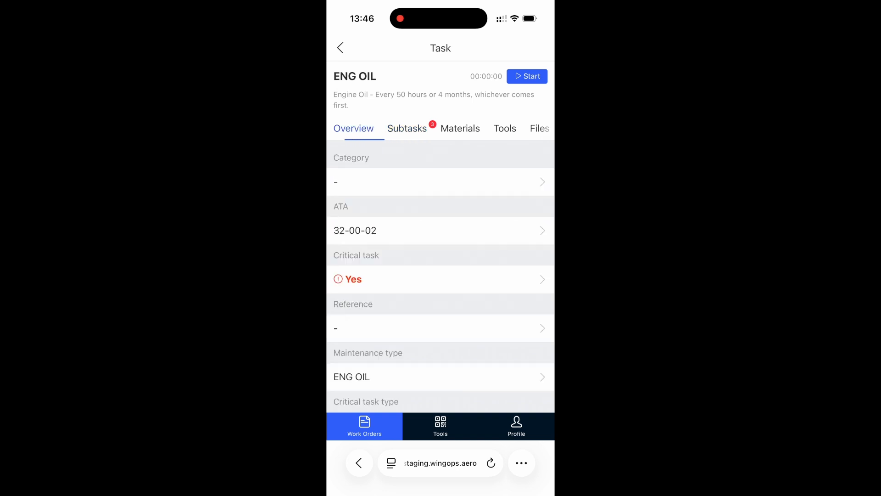
Step: Open the critical task type options of the ENG OIL task and save with Re-inspection selected
scroll(441, 276, down, 3)
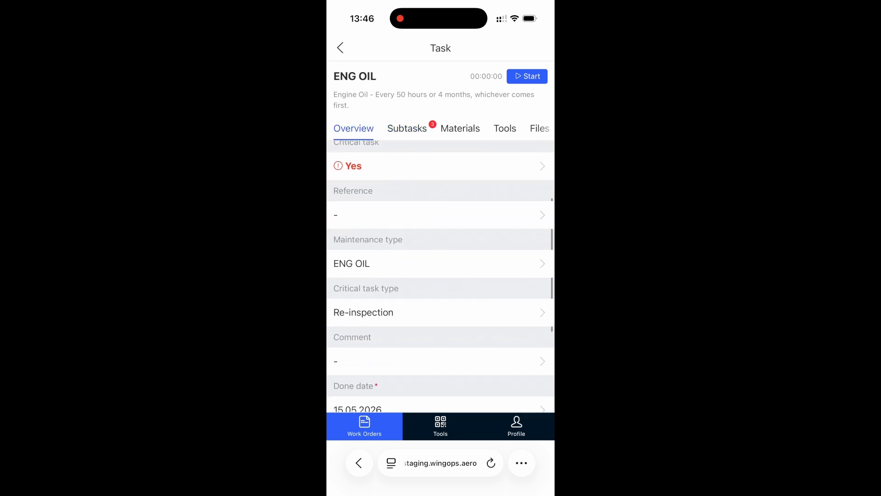
click(413, 312)
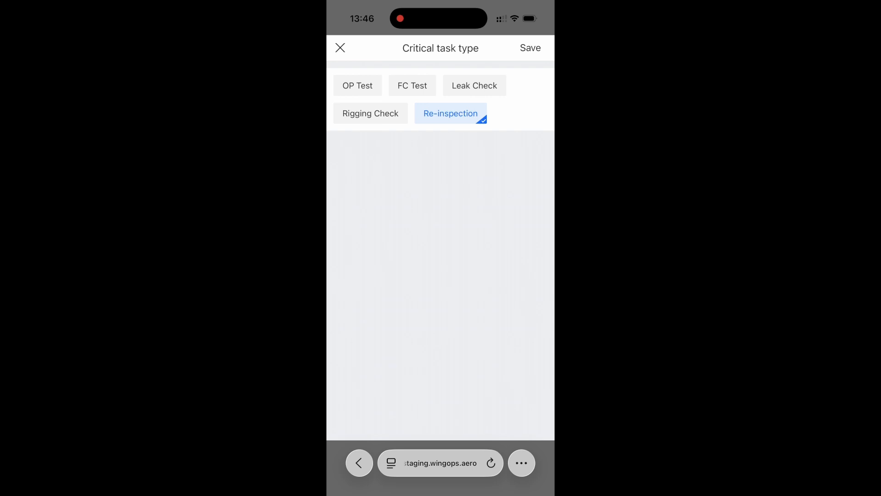
click(530, 47)
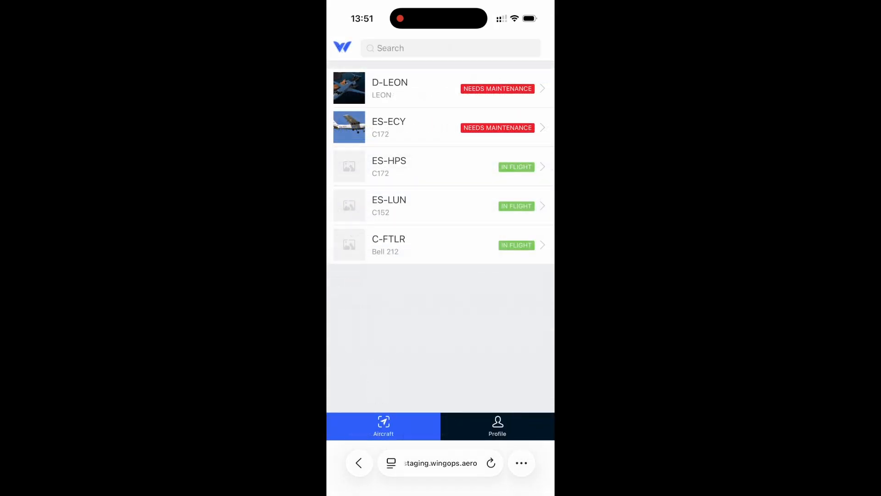
Step: Open the ES-ECY aircraft's tech log and start a new flight logbook entry
click(414, 127)
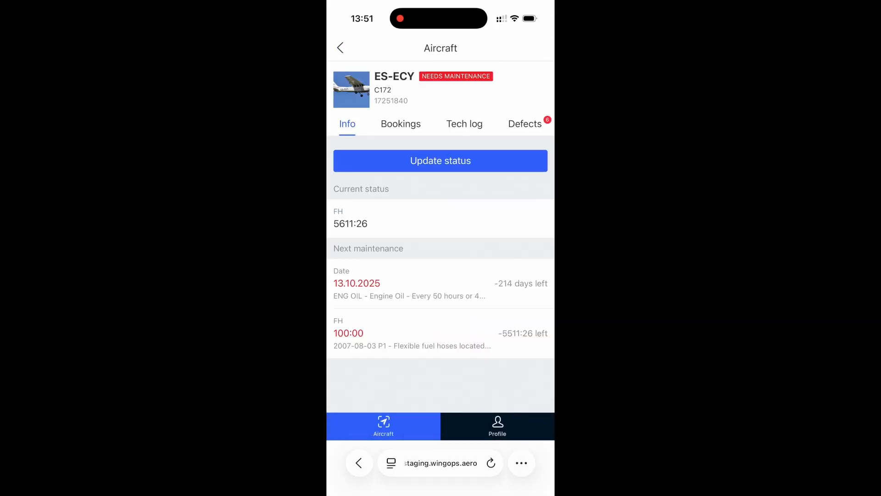
click(465, 124)
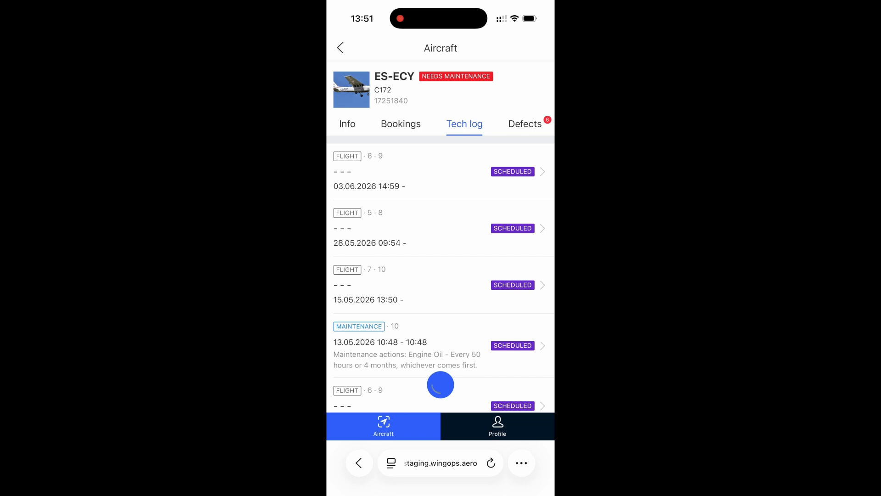
scroll(440, 276, down, 5)
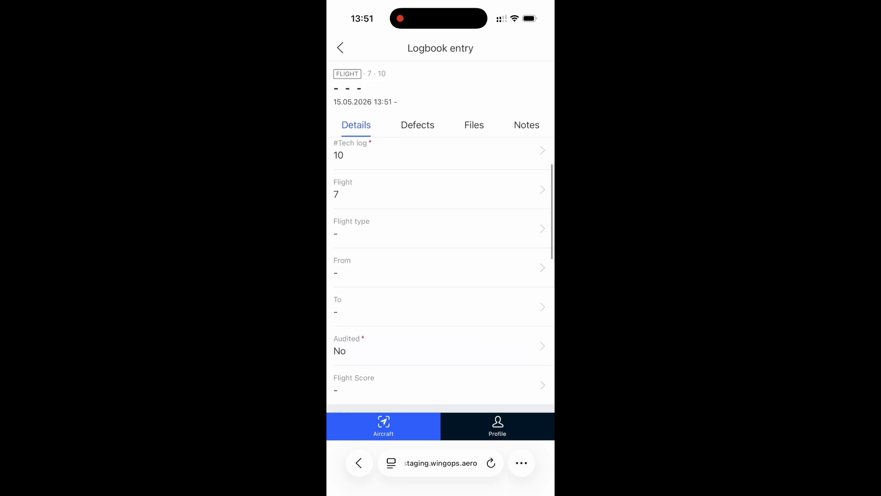
Step: Try out the Audited custom field's switch in the flight logbook entry and close it without saving
click(441, 263)
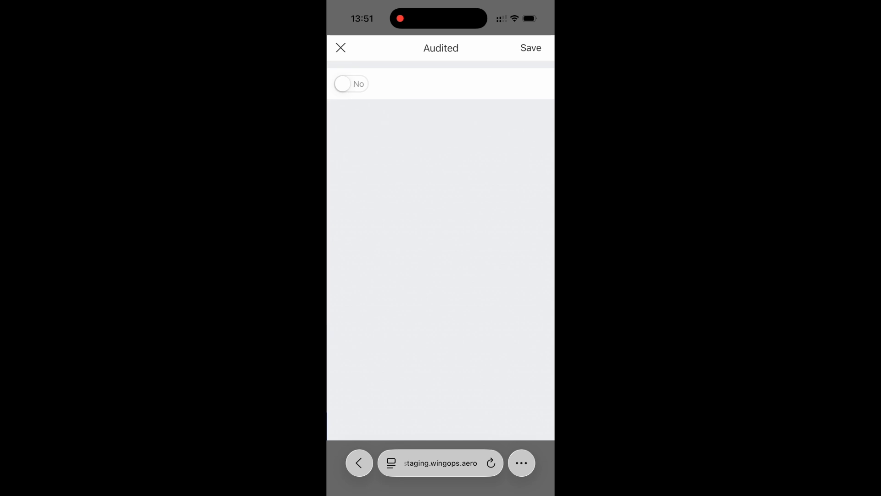
click(350, 84)
click(350, 83)
click(340, 48)
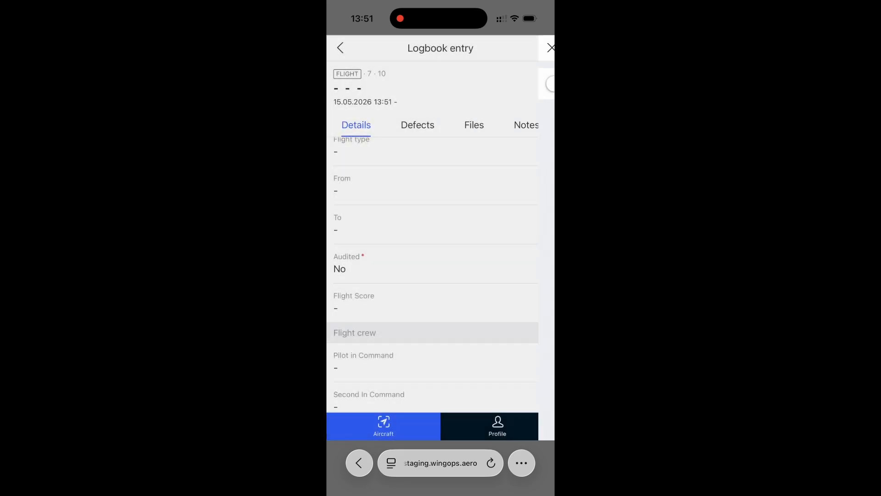
Step: Set the Flight Score custom field of the flight logbook entry to 5 and save it
click(441, 303)
scroll(440, 174, down, 4)
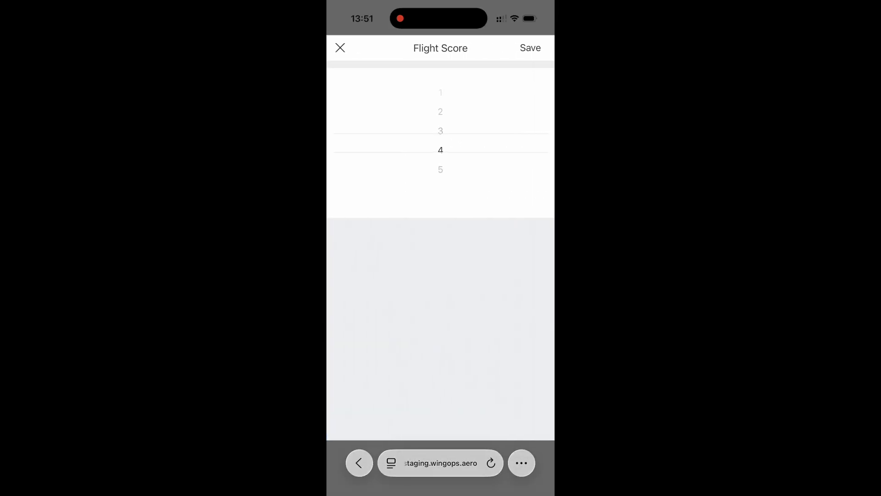
click(530, 48)
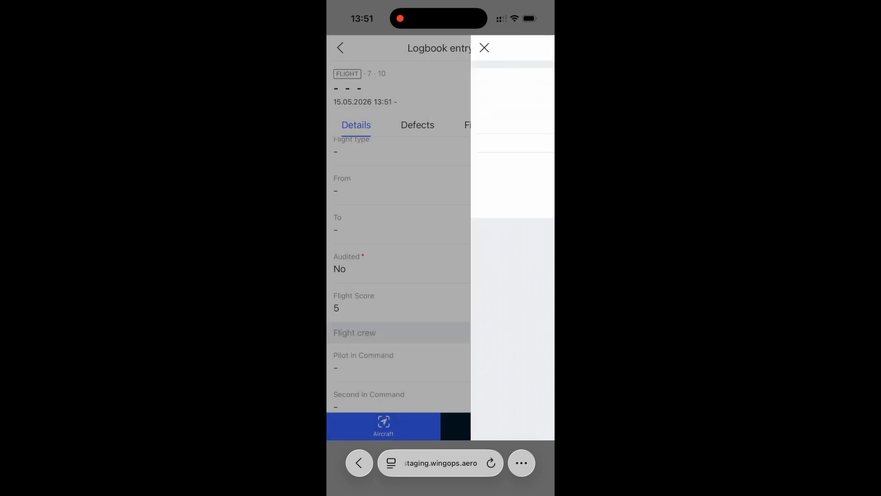